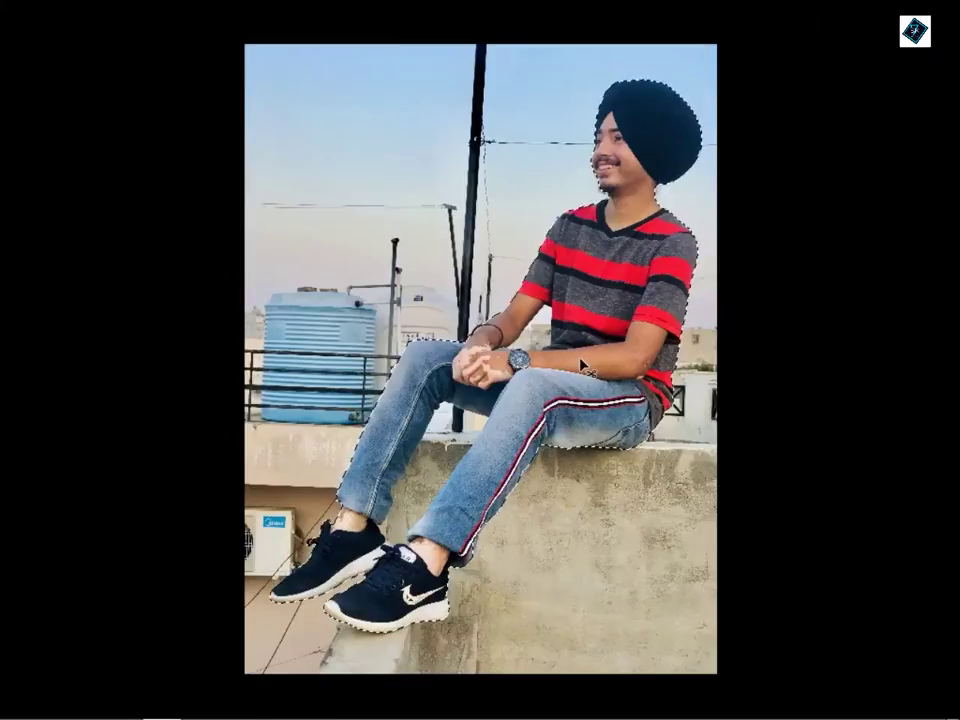
Bring up the context menu of actions for the selected man
right_click(600, 320)
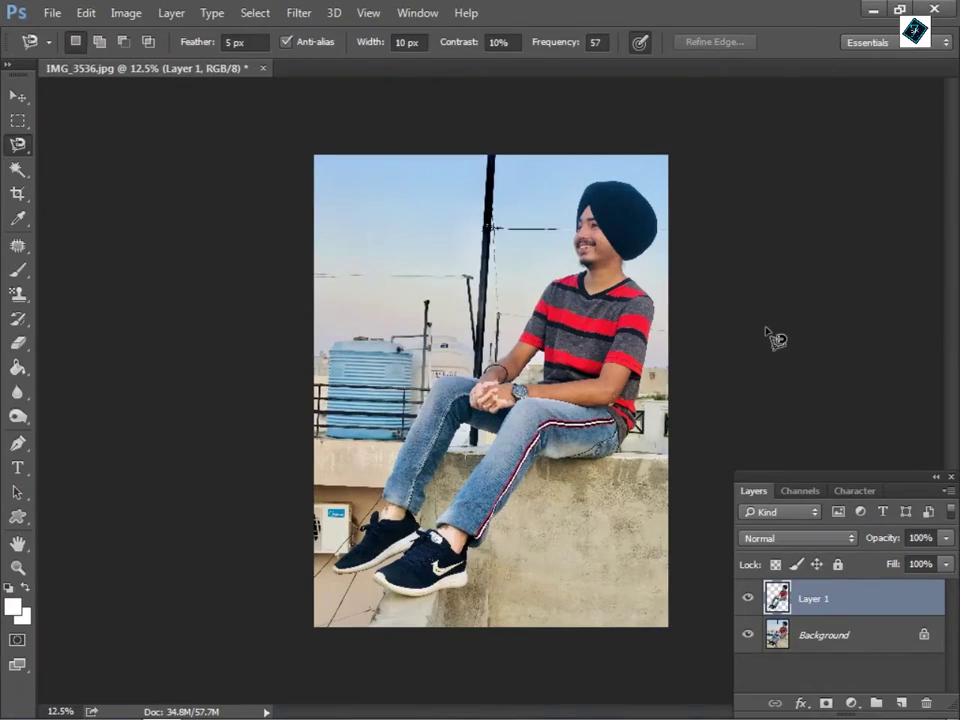
Switch to the Move tool and start a new blank document
key(v)
key(ctrl+n)
Change the new document's width units to inches, then close the settings
click(110, 349)
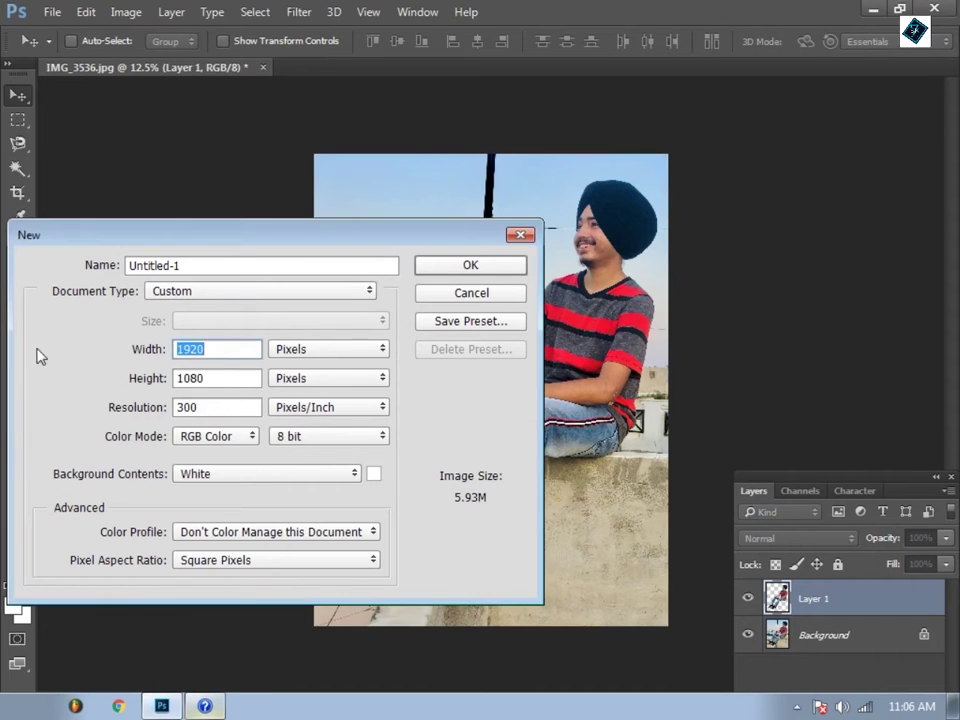
click(320, 349)
click(300, 380)
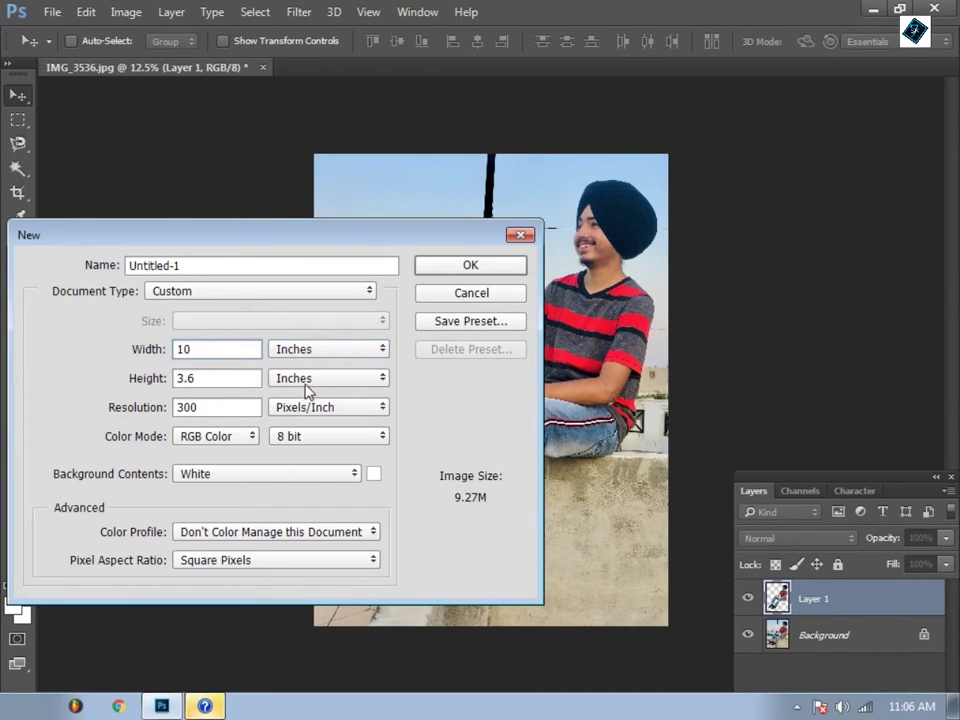
key(Escape)
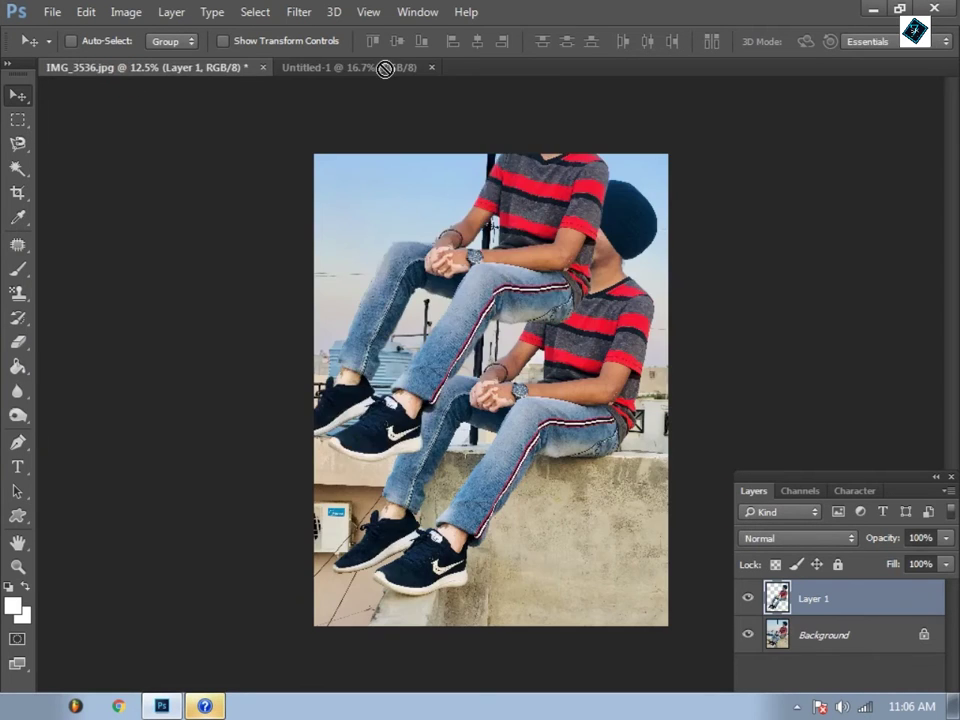
Move the cut-out man into the new document and scale him down to fit
drag(118, 81, 497, 410)
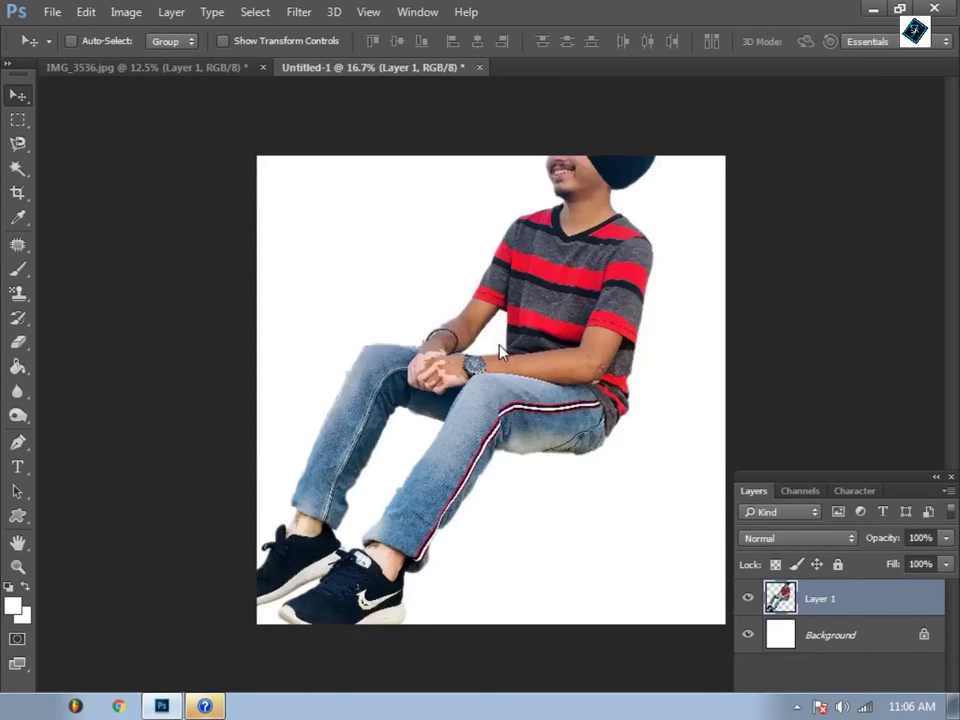
key(ctrl+t)
key(ctrl+minus)
drag(593, 255, 529, 311)
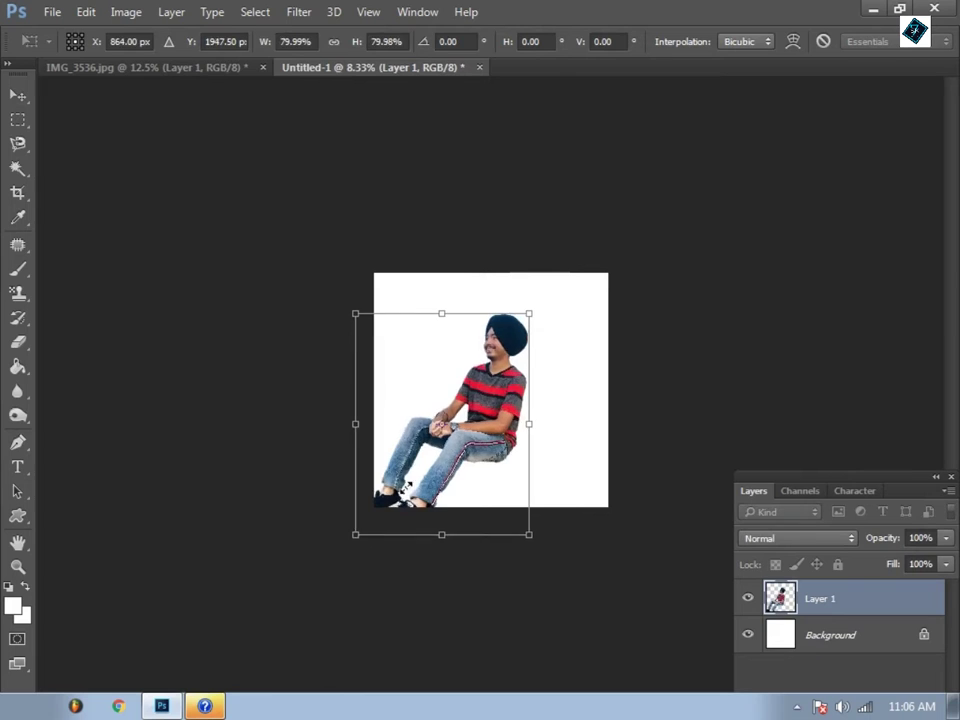
drag(351, 534, 409, 466)
key(Return)
key(ctrl+plus)
key(ctrl+plus)
key(ctrl+plus)
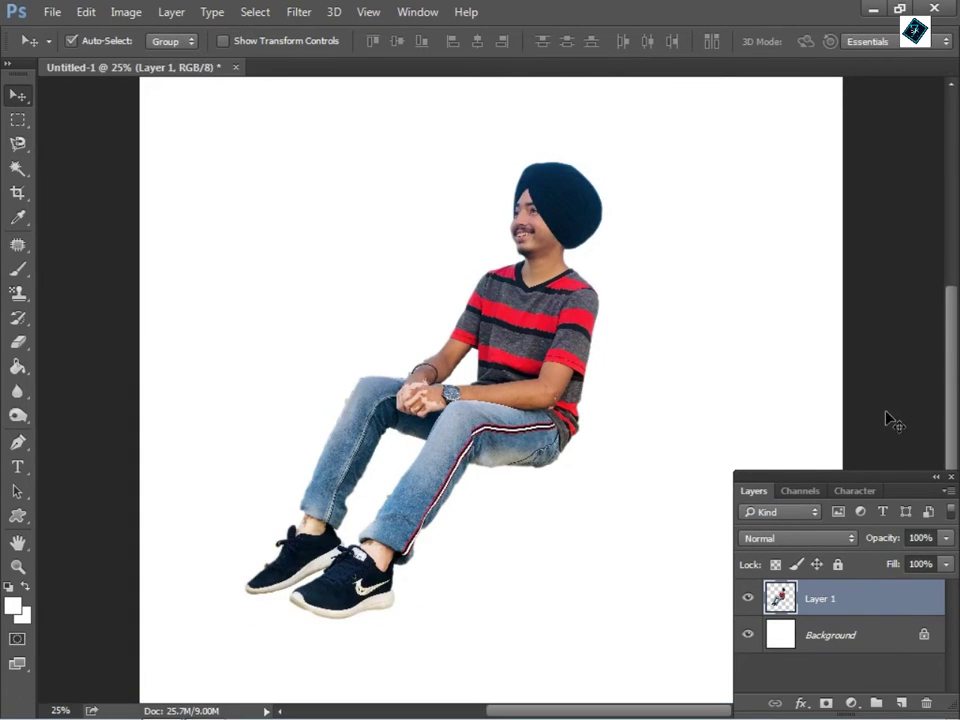
Delete the white Background layer, leaving the man on a transparent canvas
key(w)
click(357, 258)
click(890, 648)
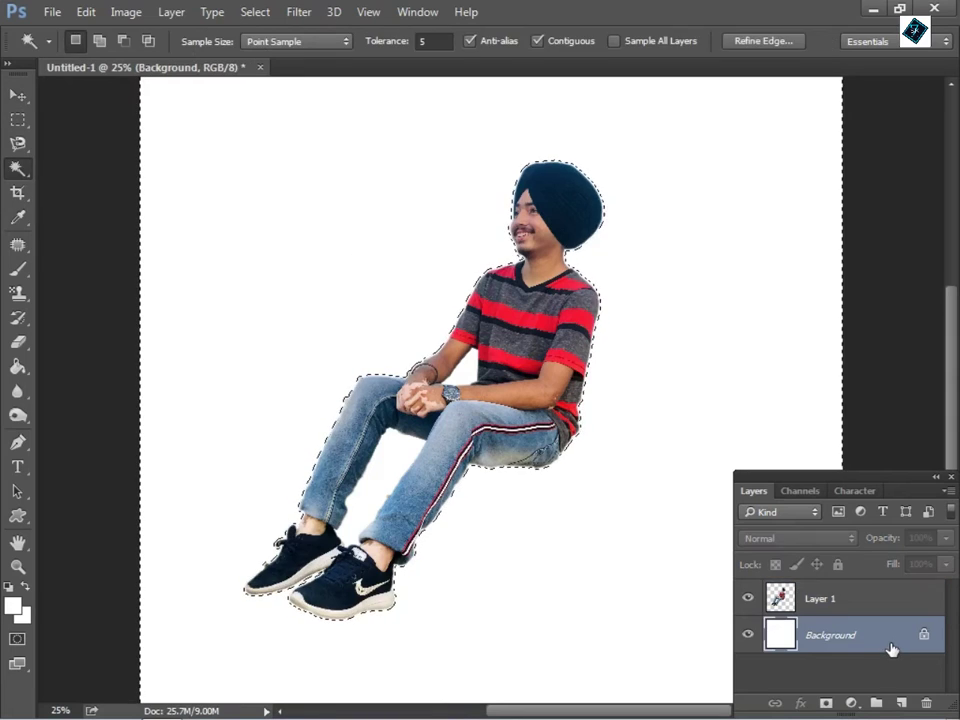
key(Delete)
click(625, 220)
key(Delete)
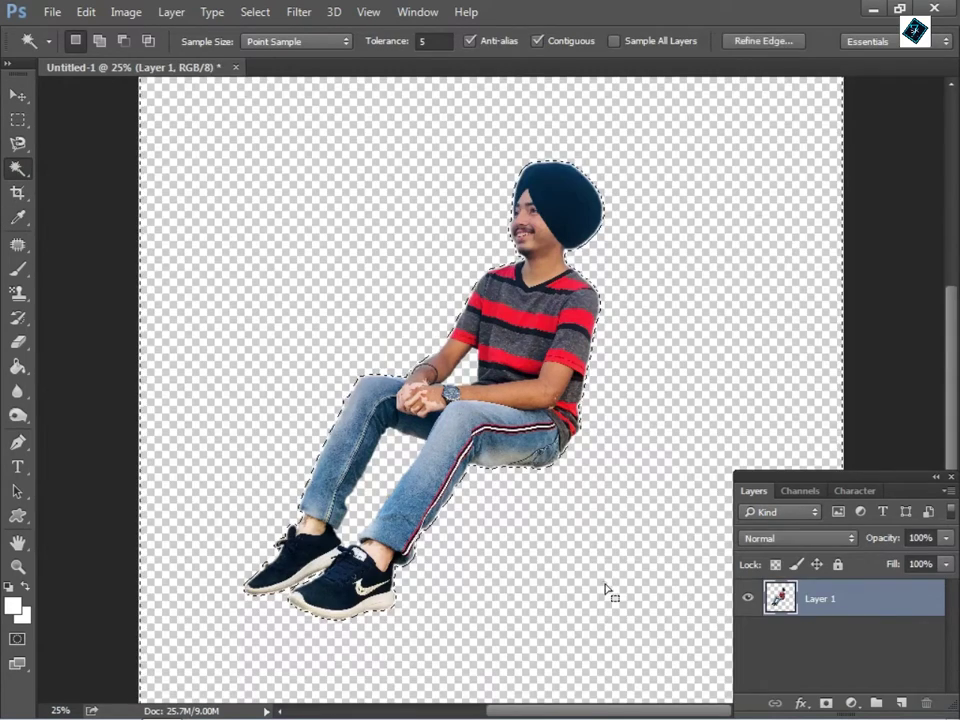
Browse to the My wallpapers folder in the Open dialog
key(ctrl+o)
key(alt+Up)
key(alt+Up)
key(alt+Up)
double_click(236, 400)
Open the black Jeep photo, closing the orange car photo without saving
click(763, 185)
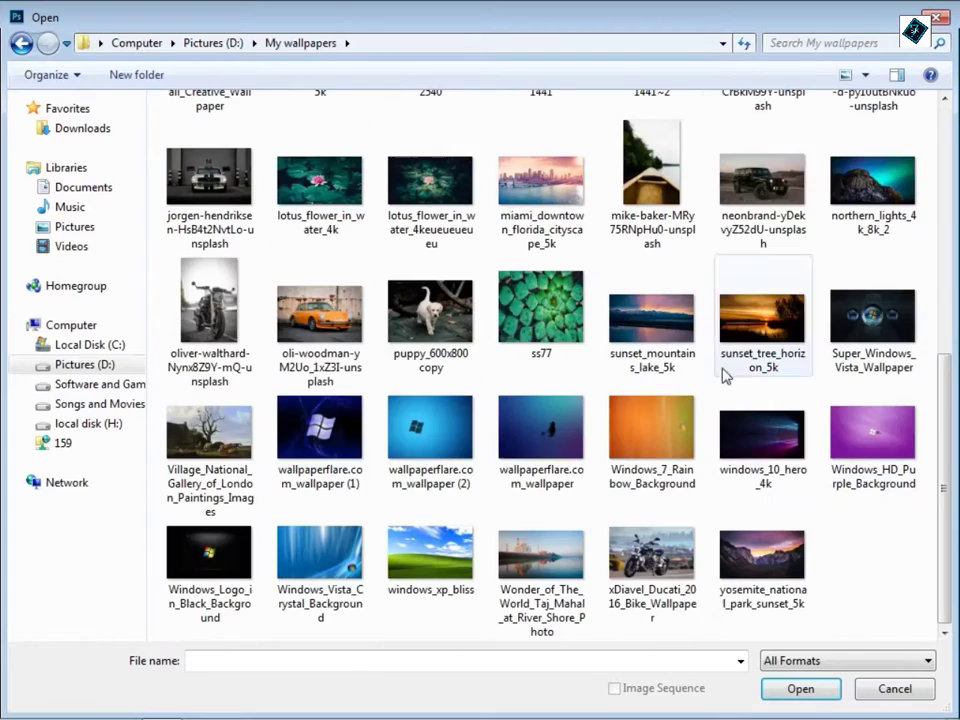
ctrl+click(320, 320)
click(828, 690)
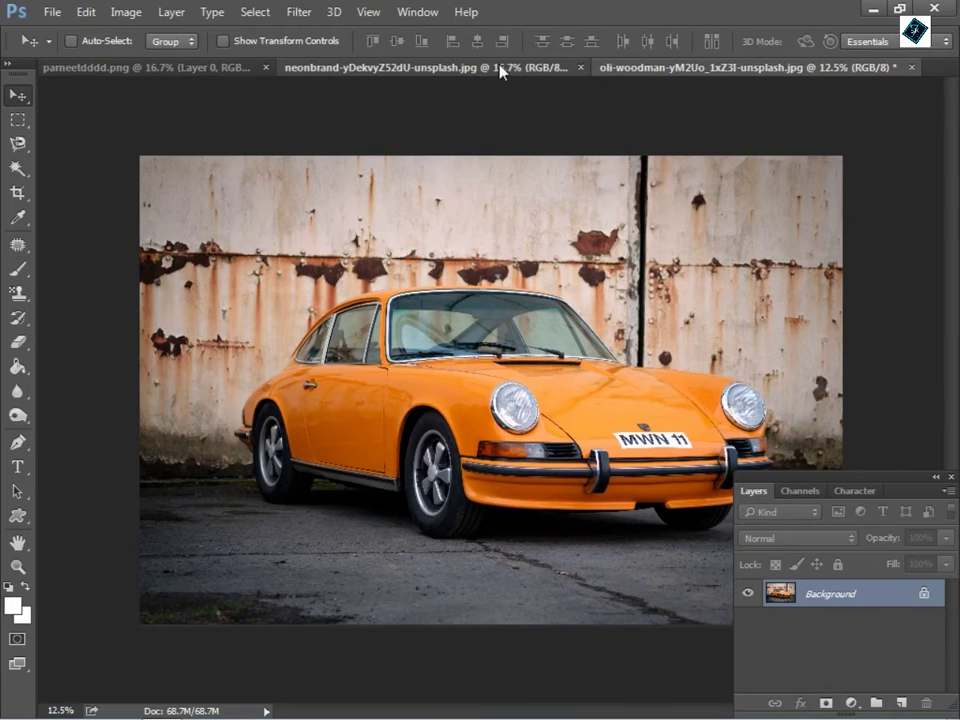
click(499, 66)
click(912, 67)
click(482, 287)
Grade the Jeep photo in Camera Raw: Exposure +0.40, Contrast +27, Whites +6, Blacks +42, Clarity +28
click(299, 12)
click(346, 120)
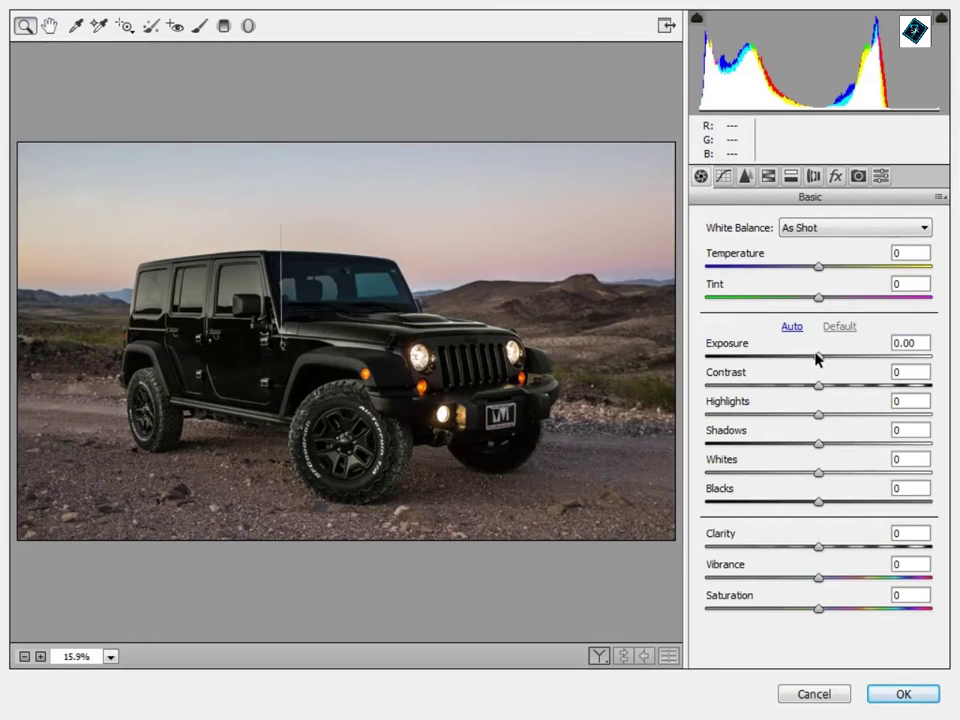
drag(816, 388, 845, 397)
drag(818, 357, 828, 357)
mouse_move(818, 472)
mouse_down()
mouse_move(836, 472)
mouse_move(866, 501)
mouse_move(787, 472)
mouse_move(825, 472)
mouse_up()
drag(818, 547, 855, 547)
drag(816, 414, 820, 414)
click(903, 694)
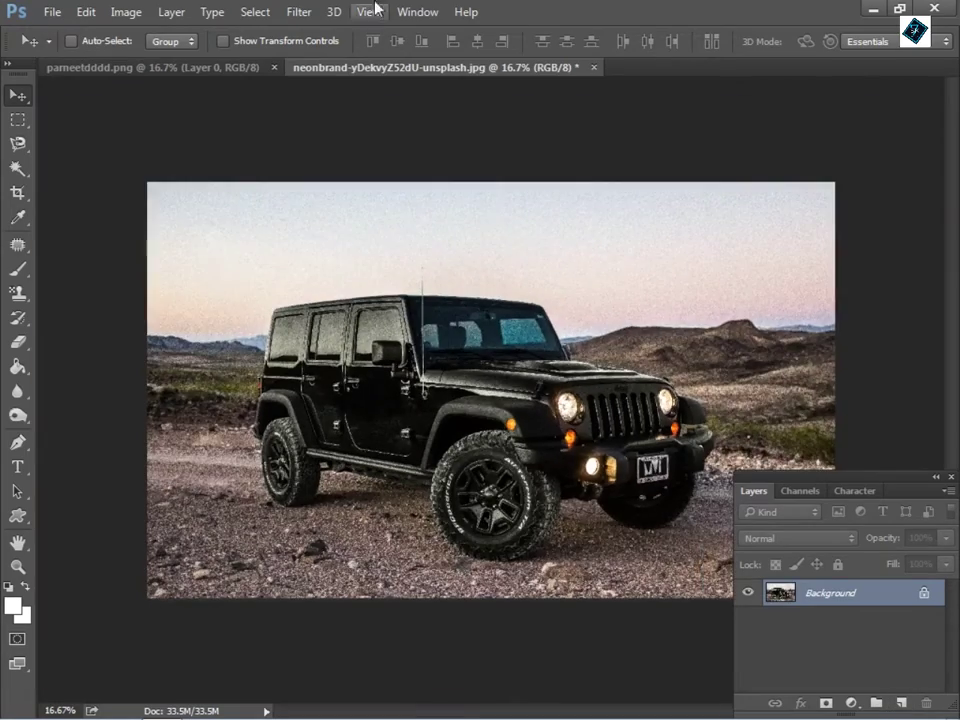
Bring the cut-out man into the Jeep photo and shrink him to hood size
click(160, 67)
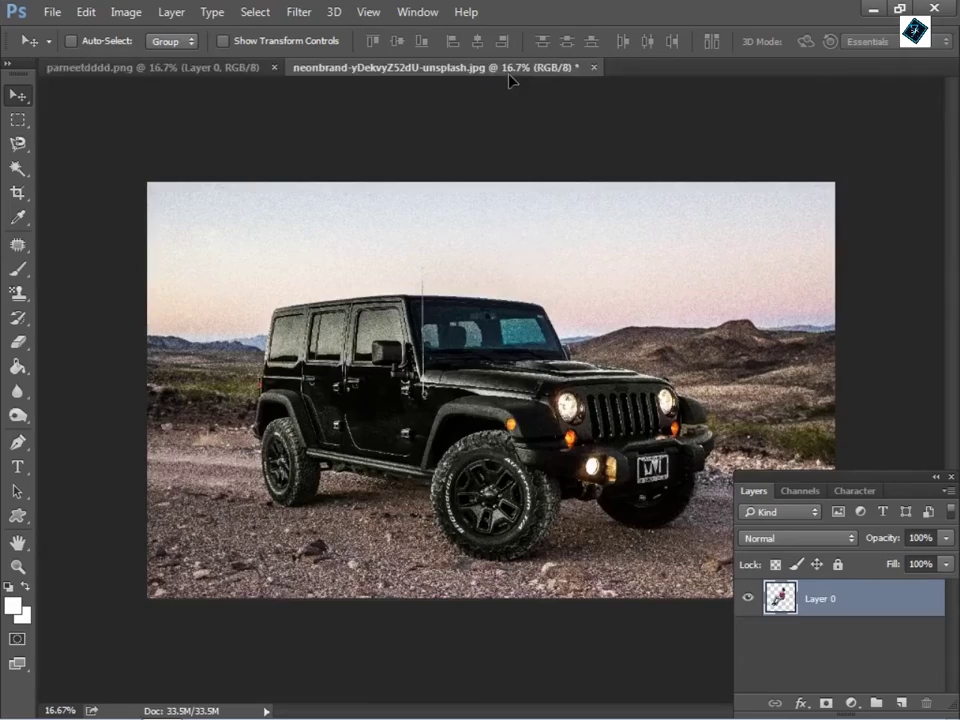
drag(535, 345, 515, 350)
click(273, 67)
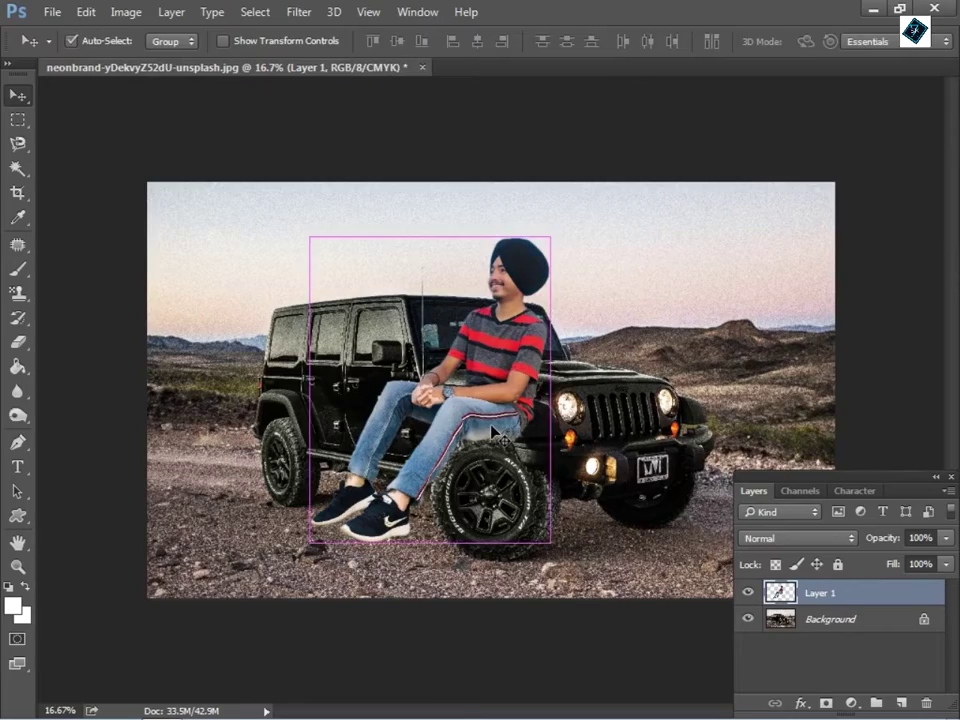
key(ctrl+t)
drag(313, 553, 396, 468)
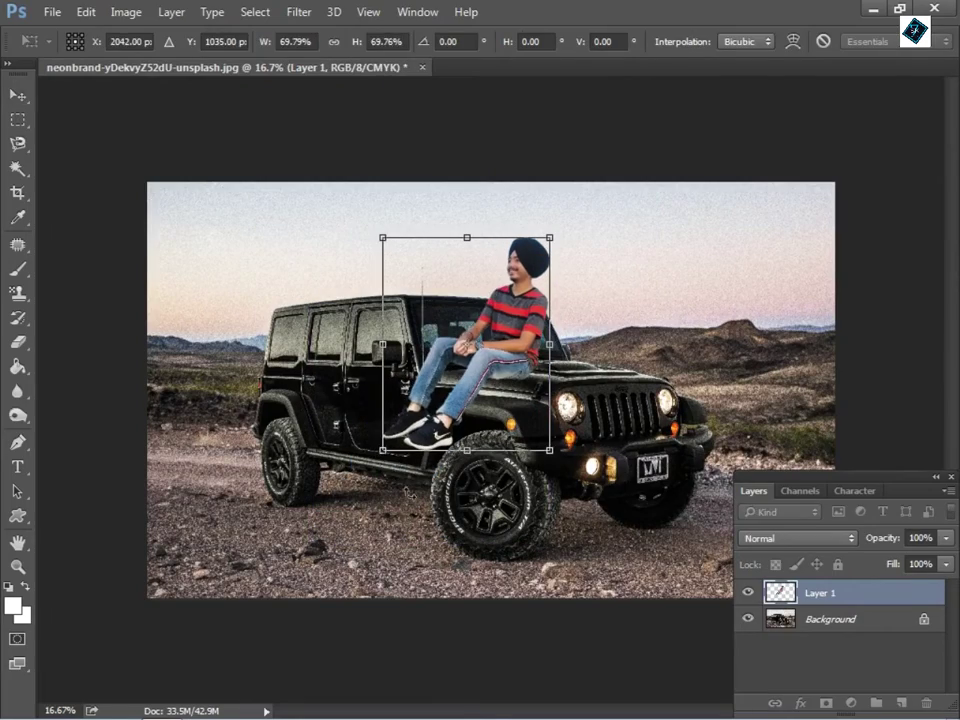
key(Return)
key(ctrl+plus)
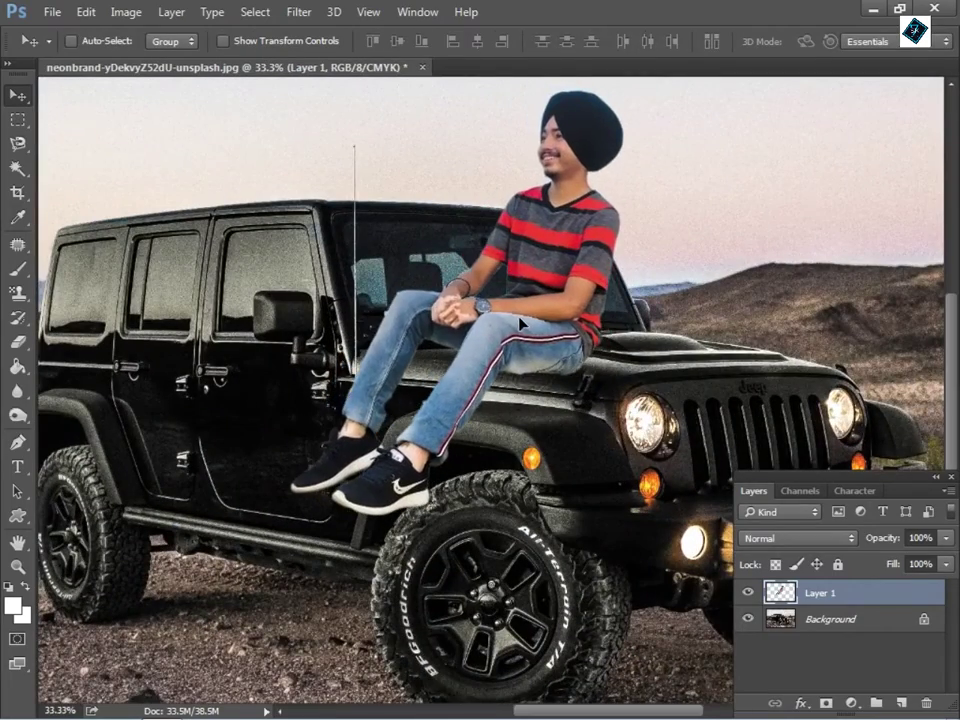
key(ctrl+minus)
Tilt the man slightly and nudge him down so he sits on the hood
key(ctrl+t)
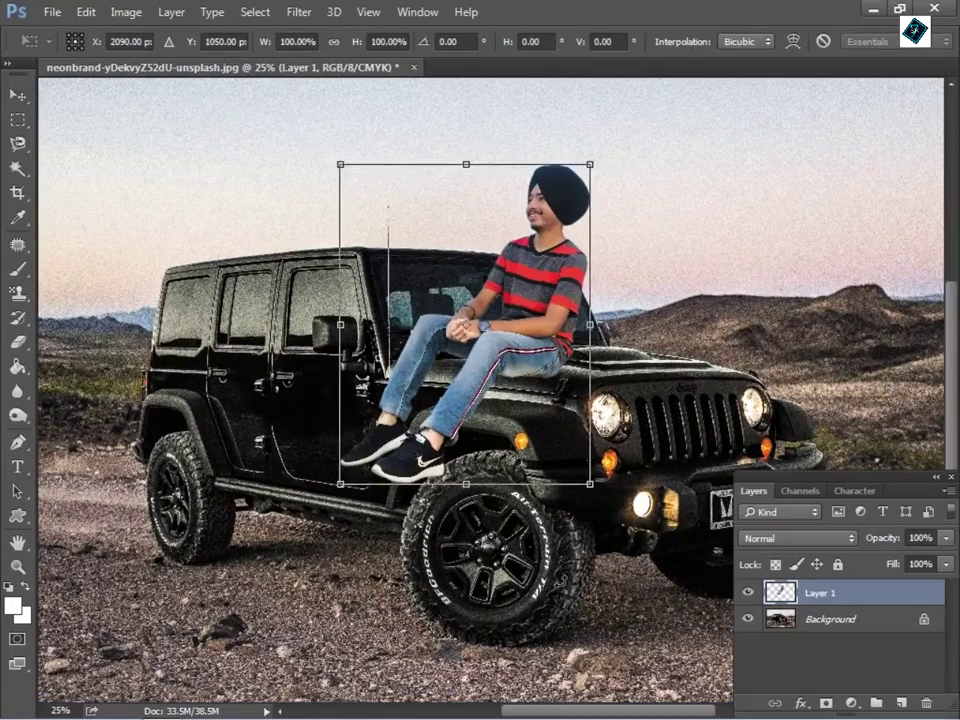
drag(600, 150, 598, 162)
drag(538, 317, 540, 322)
key(Return)
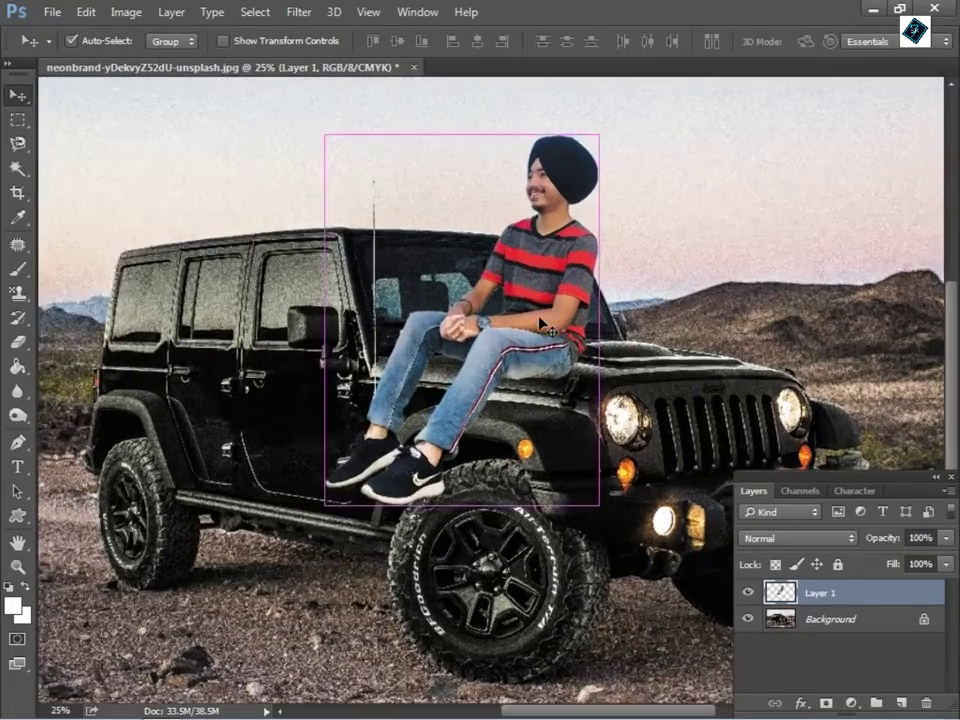
key(ctrl+plus)
key(ctrl+plus)
key(ctrl+plus)
key(ctrl+minus)
key(ctrl+minus)
key(ctrl+minus)
key(ctrl+minus)
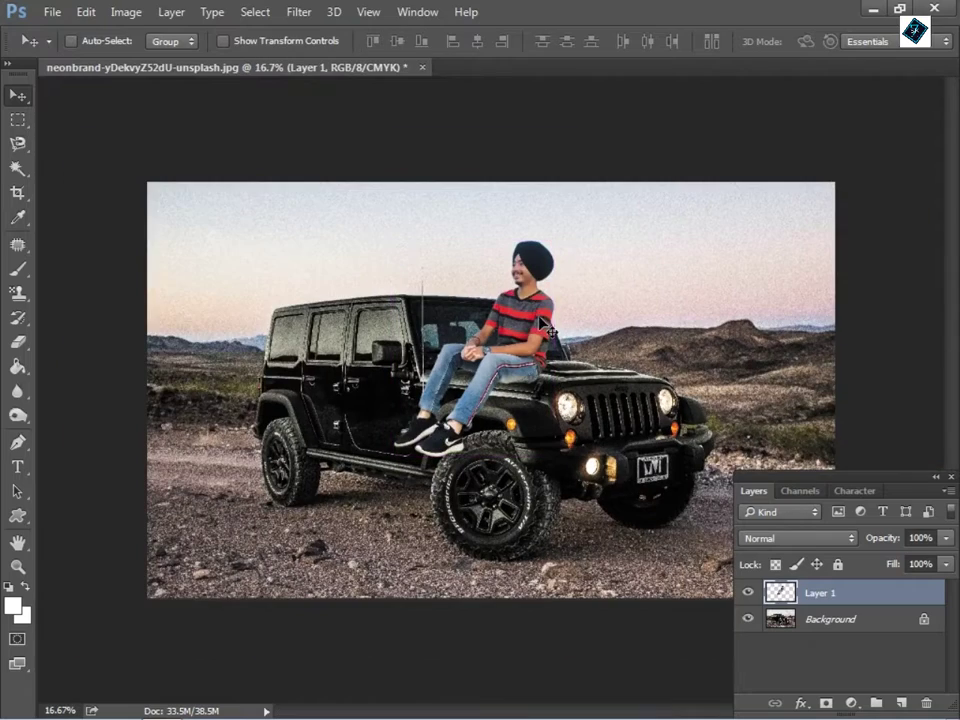
click(133, 14)
click(645, 432)
Give the man's layer Highlights +31, Shadows +29, Whites -29, Blacks +33, Clarity +41 in Camera Raw
click(118, 12)
click(299, 12)
click(380, 121)
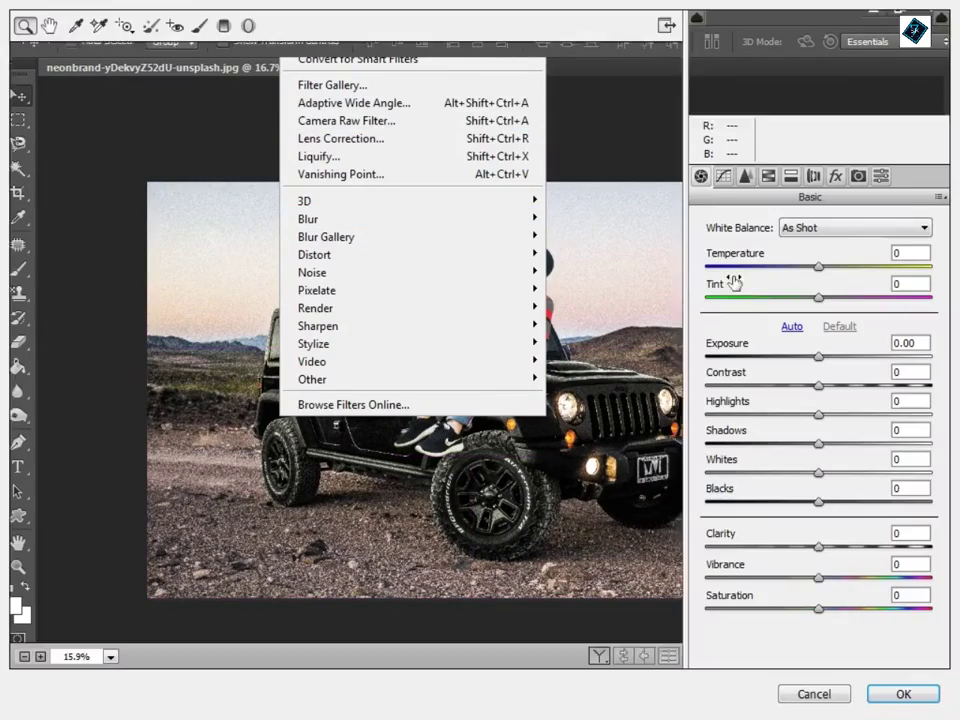
drag(818, 547, 863, 547)
mouse_move(818, 414)
mouse_down()
mouse_move(765, 414)
mouse_move(857, 443)
mouse_move(785, 474)
mouse_move(893, 505)
mouse_move(856, 502)
mouse_up()
click(818, 360)
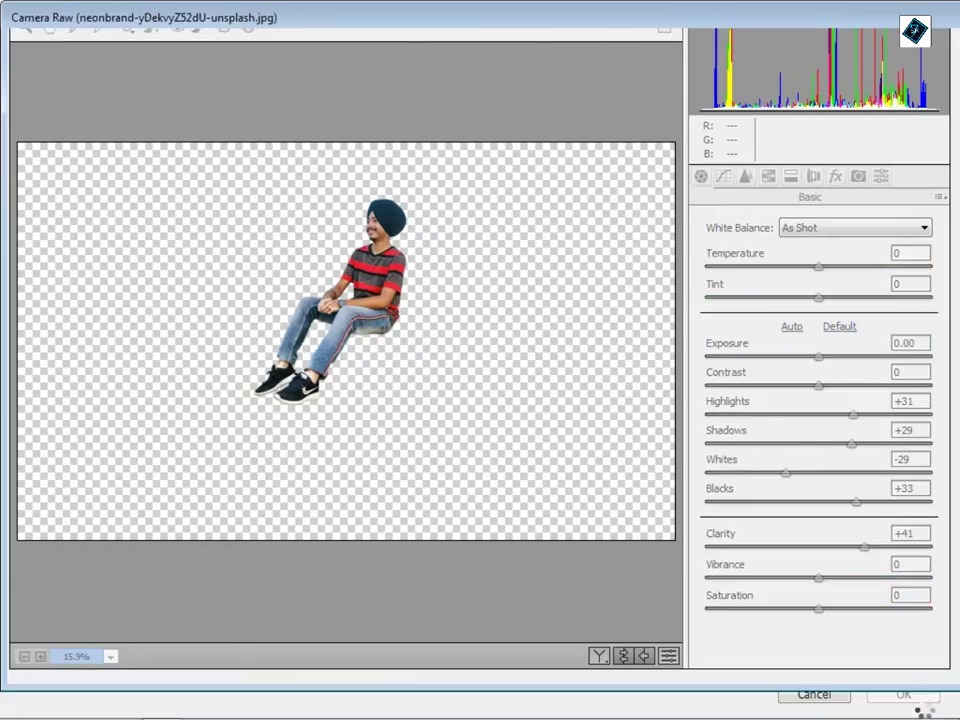
click(915, 699)
key(ctrl+plus)
key(ctrl+plus)
key(ctrl+plus)
key(ctrl+plus)
key(ctrl+plus)
key(ctrl+plus)
scroll(620, 420, up, 10)
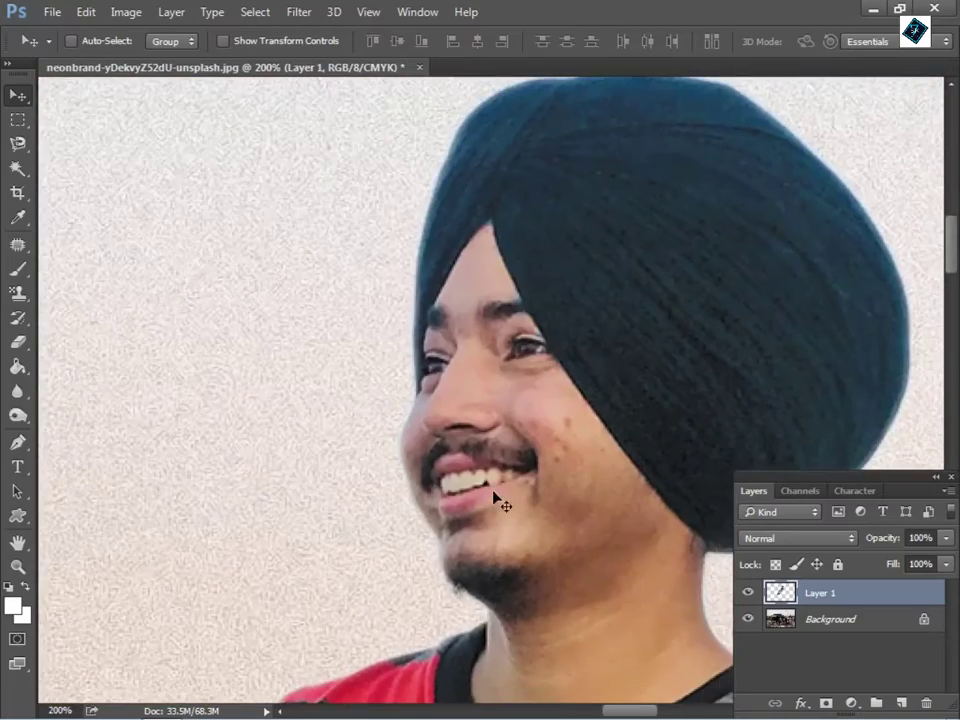
Sample the forehead skin tone and retouch spots on the forehead and cheek
key(i)
click(471, 253)
key(b)
right_click(499, 337)
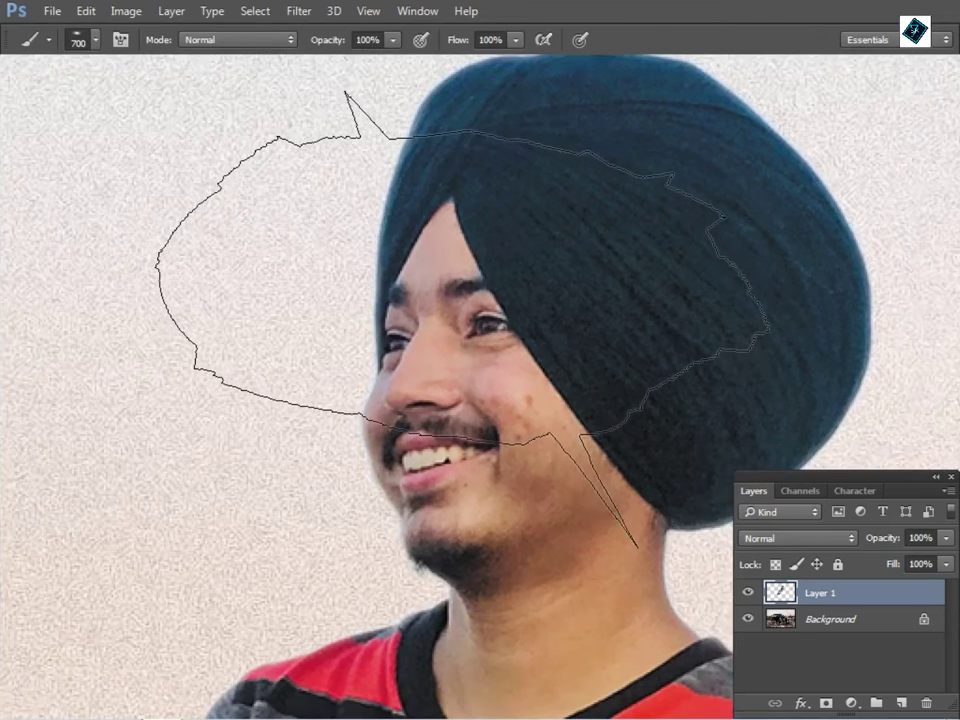
key(Escape)
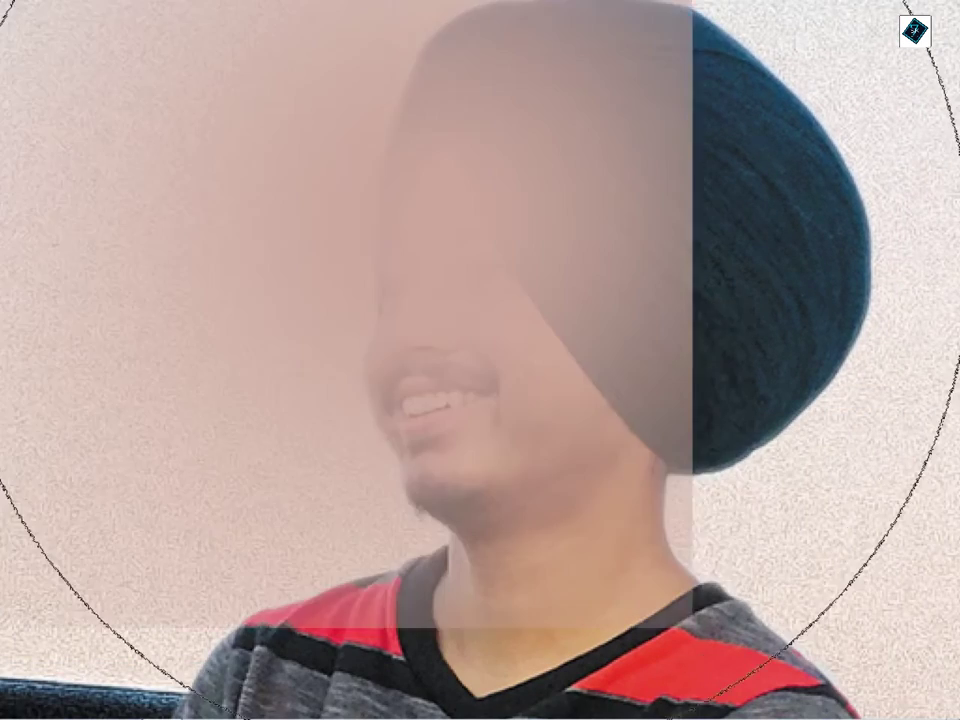
key(bracketleft)
key(bracketleft)
key(bracketleft)
click(433, 204)
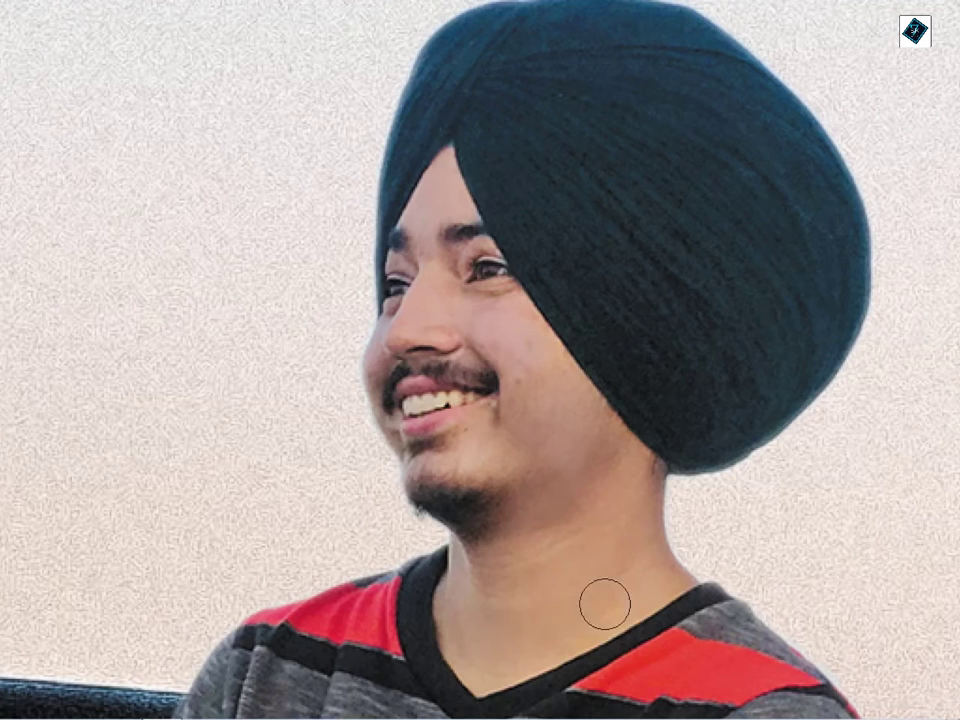
click(508, 331)
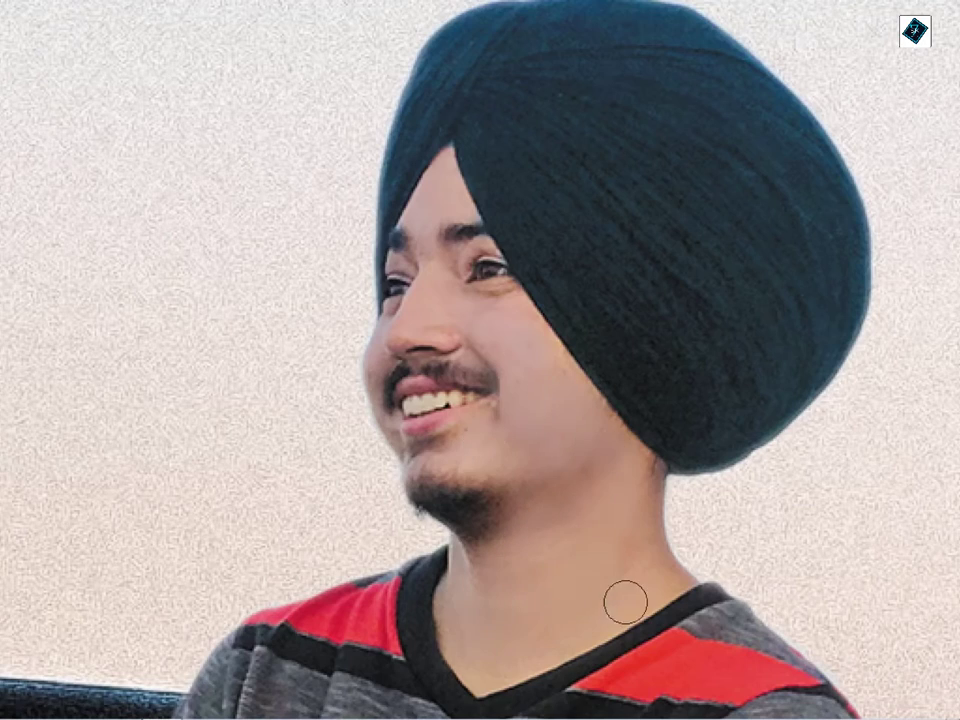
Heal a forearm blemish and even out the pale skin near the bangle
scroll(703, 590, down, 5)
scroll(603, 393, up, 6)
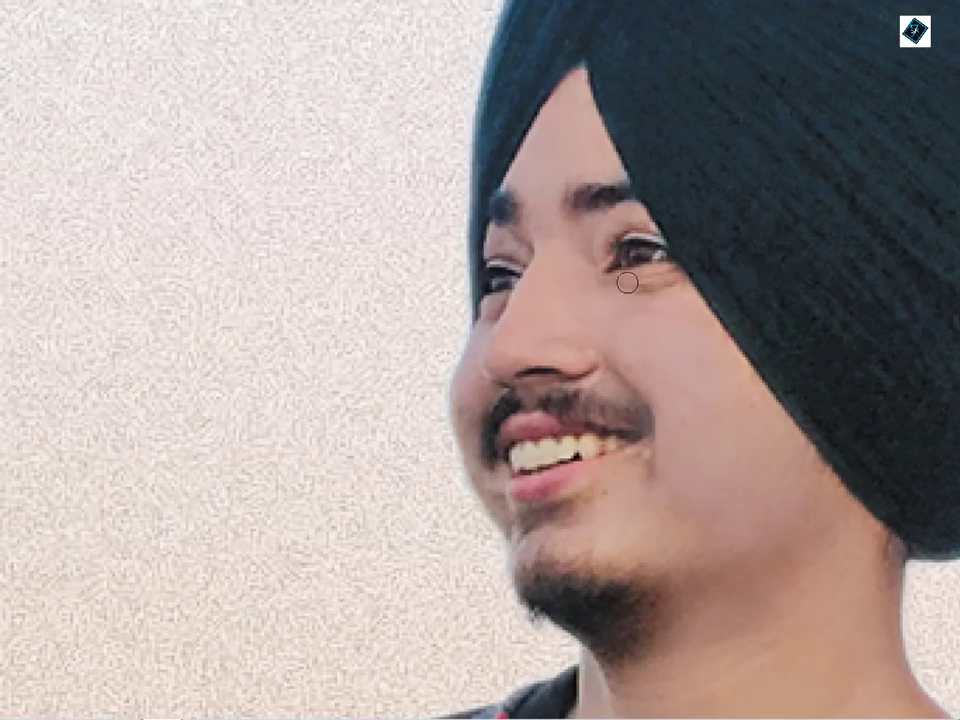
scroll(627, 282, down, 3)
scroll(647, 386, down, 5)
scroll(639, 529, left, 3)
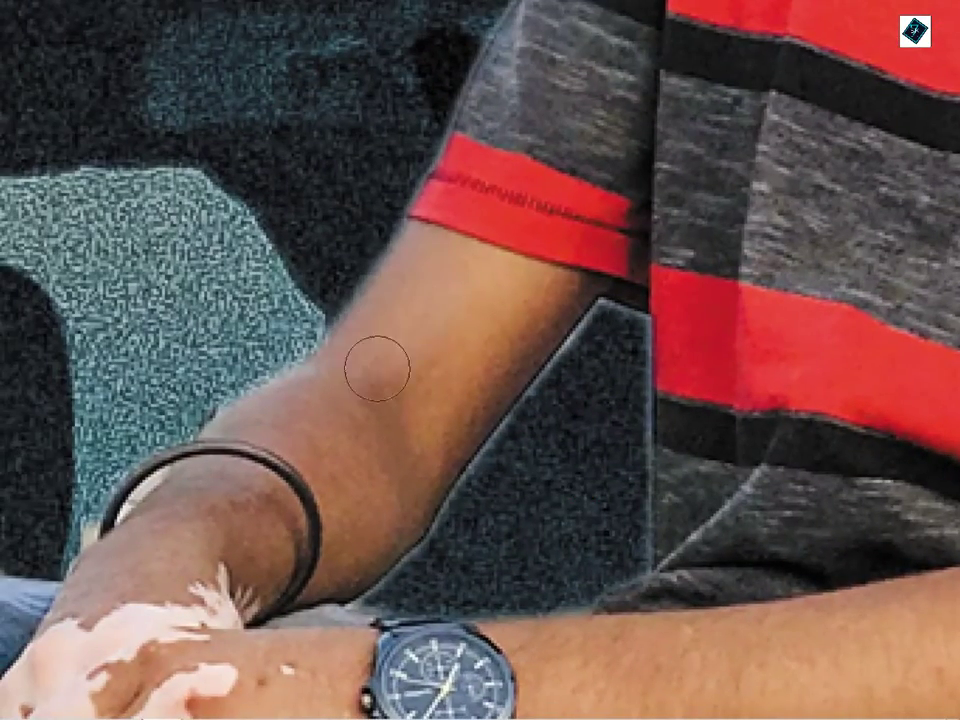
click(523, 306)
scroll(411, 476, down, 2)
scroll(411, 476, left, 2)
mouse_move(321, 394)
mouse_down()
mouse_move(409, 388)
mouse_move(249, 490)
mouse_move(319, 465)
mouse_move(300, 465)
mouse_move(363, 435)
mouse_up()
Paint skin tone over the pale patches on the hand, knuckle, wrist and fingers
key(bracketleft)
key(bracketleft)
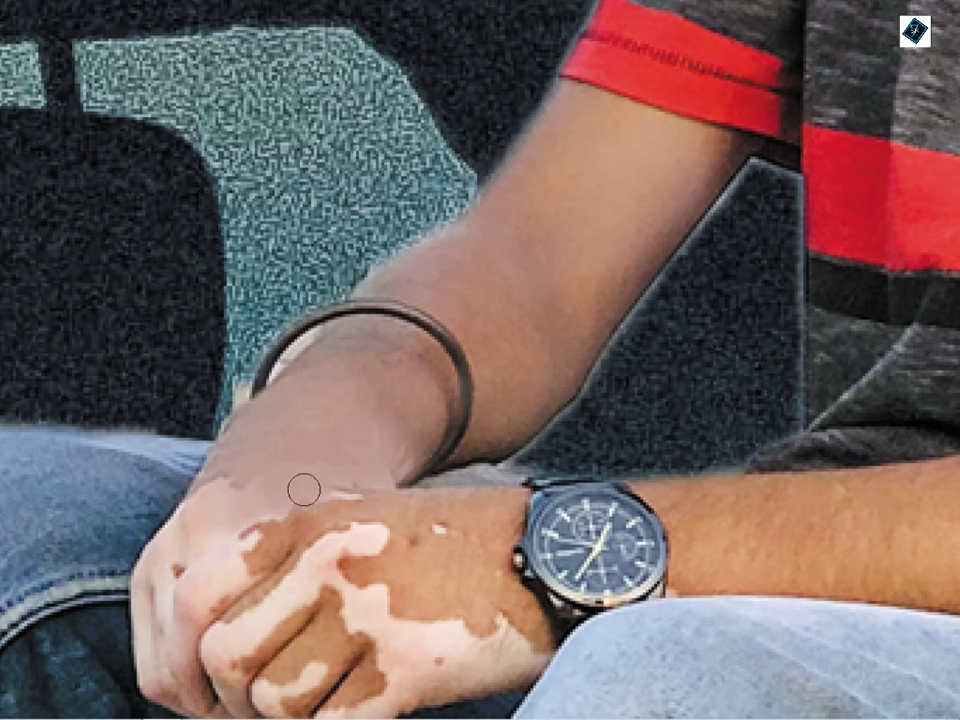
mouse_move(191, 531)
mouse_down()
mouse_move(298, 313)
mouse_move(266, 381)
mouse_move(359, 326)
mouse_move(443, 330)
mouse_up()
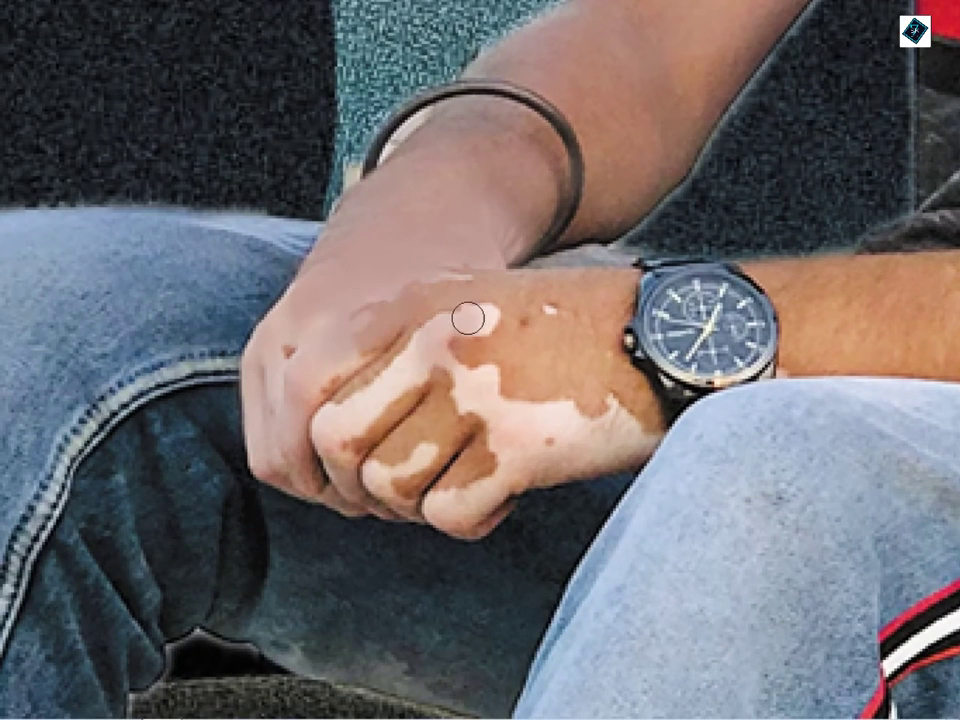
mouse_move(486, 294)
mouse_down()
mouse_move(476, 340)
mouse_move(429, 320)
mouse_up()
mouse_move(509, 357)
mouse_down()
mouse_move(504, 409)
mouse_move(482, 328)
mouse_move(536, 390)
mouse_move(536, 441)
mouse_up()
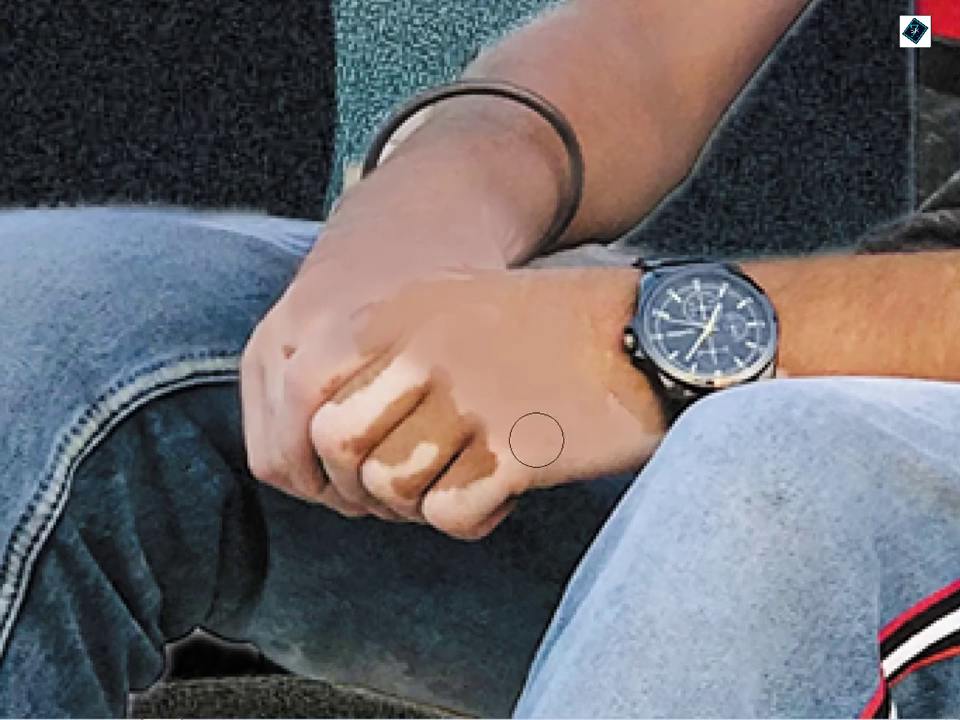
mouse_move(417, 330)
mouse_down()
mouse_move(343, 437)
mouse_move(403, 452)
mouse_move(491, 435)
mouse_up()
scroll(562, 475, down, 5)
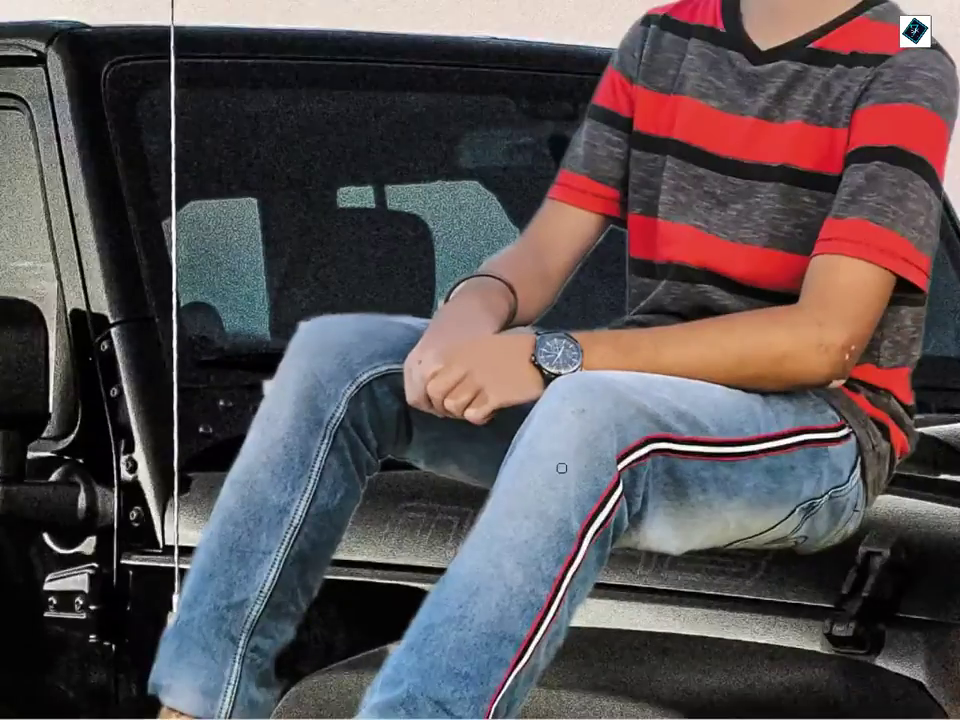
scroll(376, 482, up, 3)
Cover the white spots on the elbow with skin tone using a larger brush
key(bracketright)
key(bracketright)
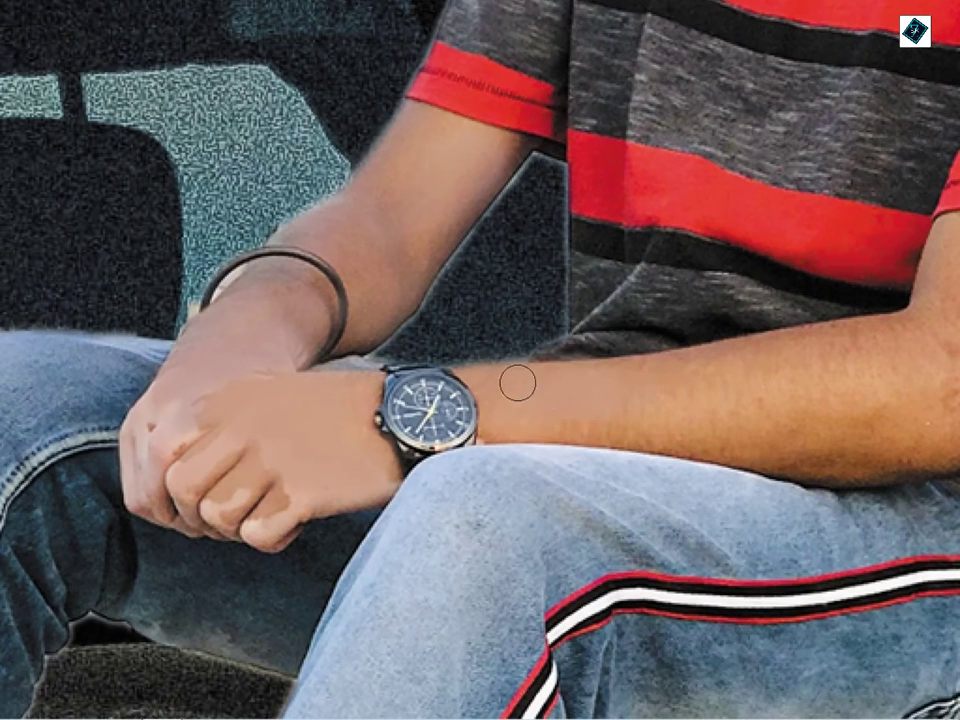
scroll(806, 414, right, 3)
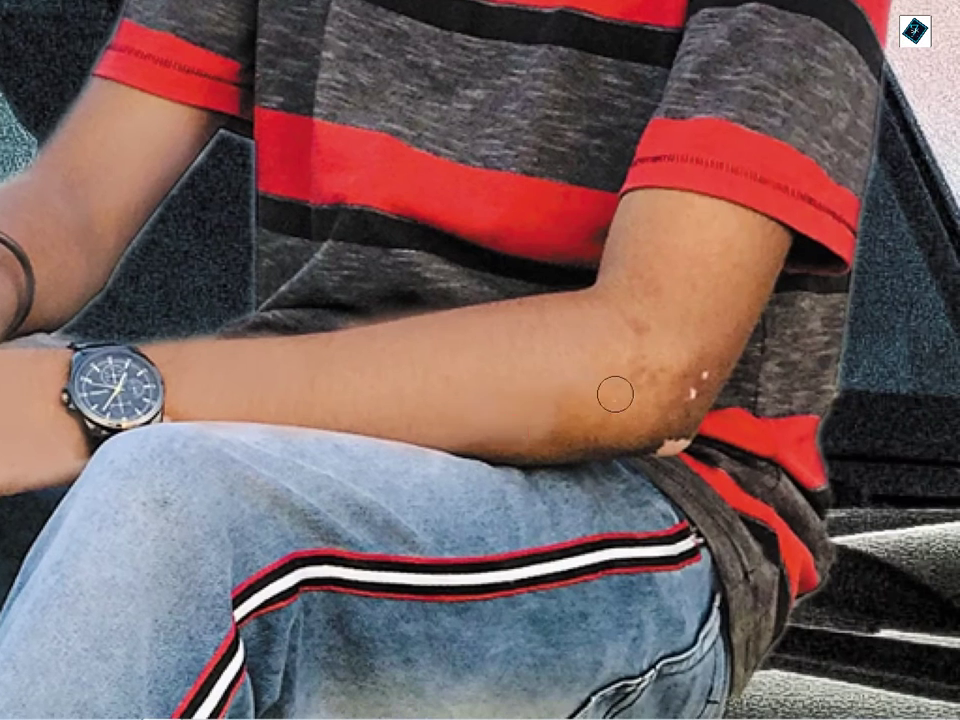
mouse_move(672, 438)
mouse_down()
mouse_move(680, 390)
mouse_move(507, 437)
mouse_up()
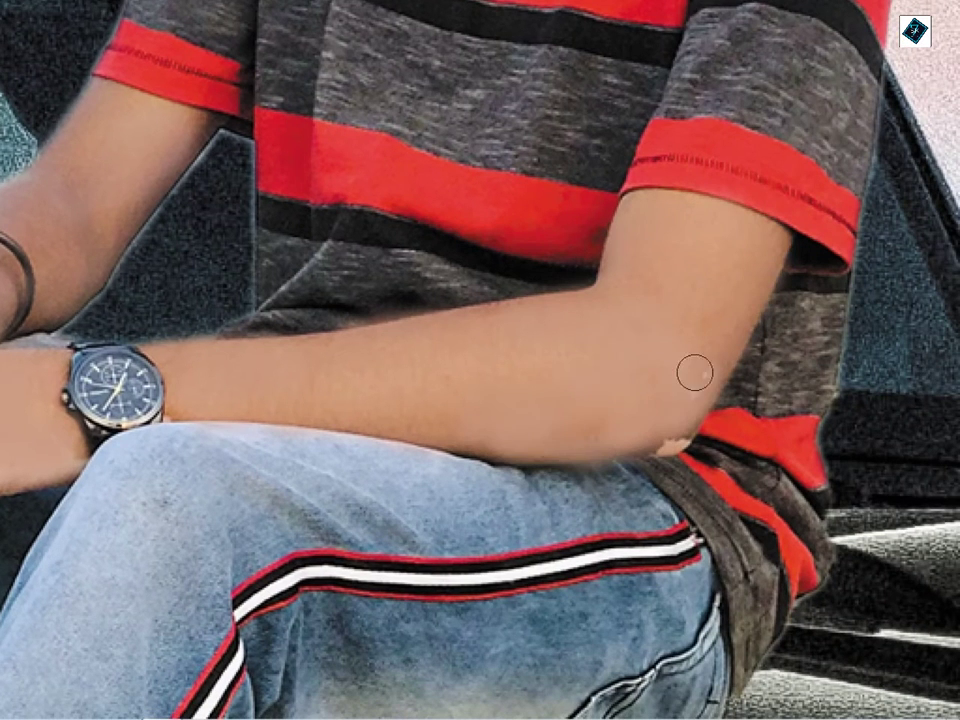
scroll(718, 475, down, 5)
scroll(711, 463, up, 5)
scroll(208, 422, down, 5)
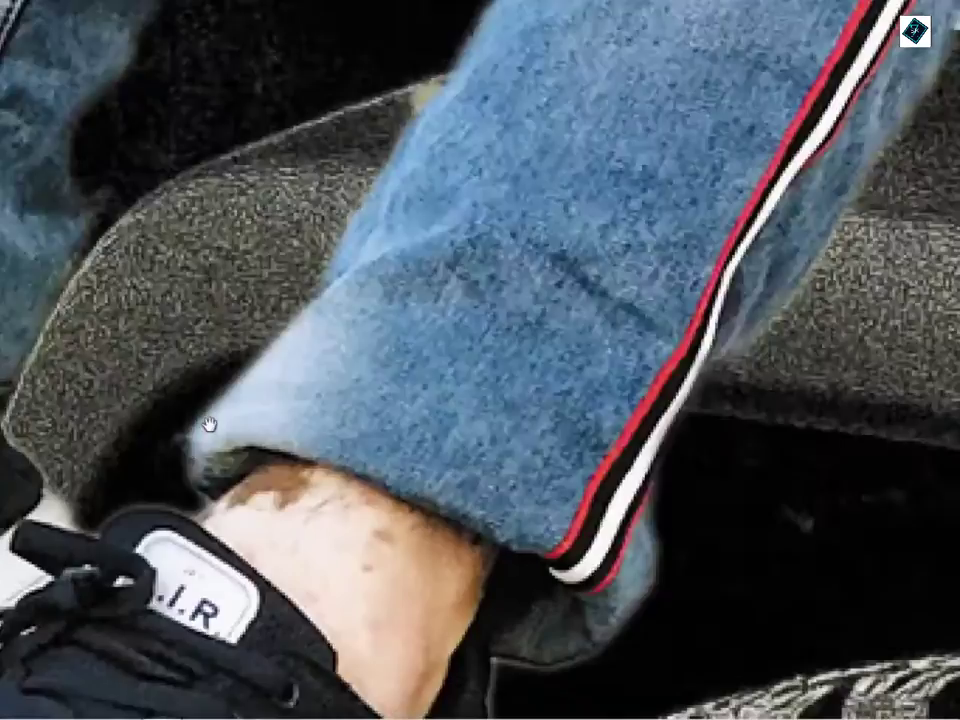
Heal the dark blemishes and even out the shading across the ankle
click(630, 285)
click(638, 258)
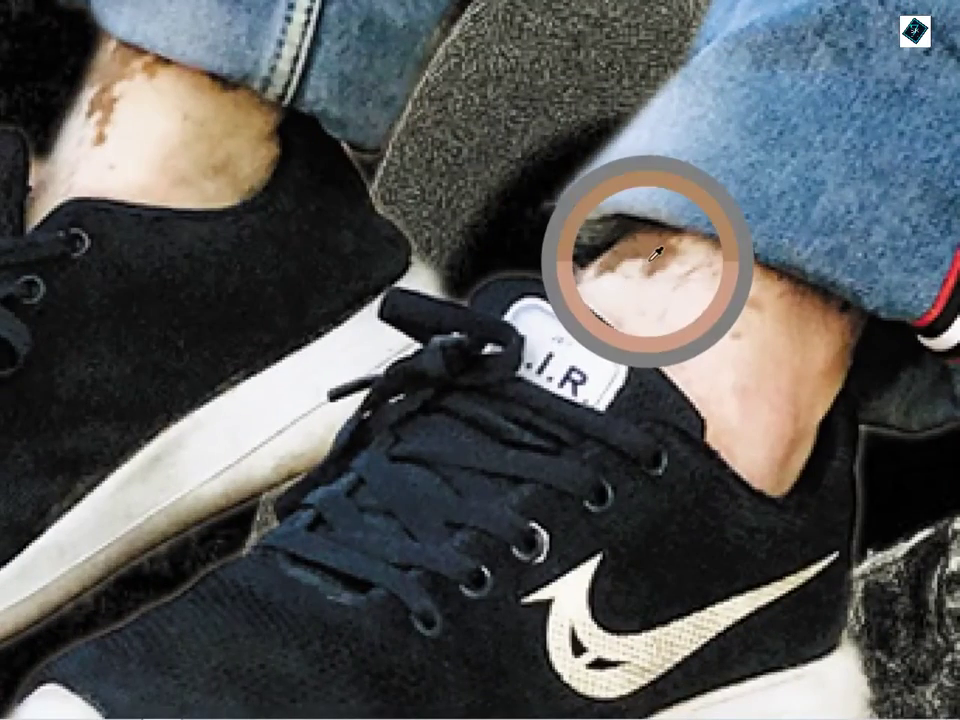
mouse_move(657, 291)
mouse_down()
mouse_move(714, 264)
mouse_move(624, 300)
mouse_move(731, 336)
mouse_move(765, 447)
mouse_up()
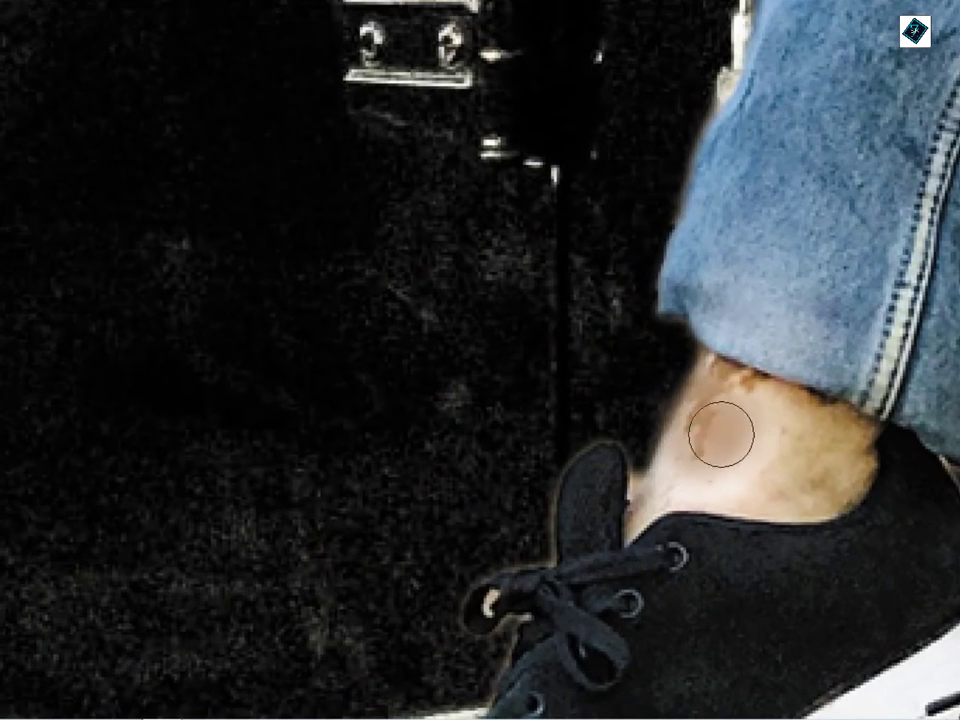
drag(721, 435, 673, 471)
drag(714, 396, 779, 504)
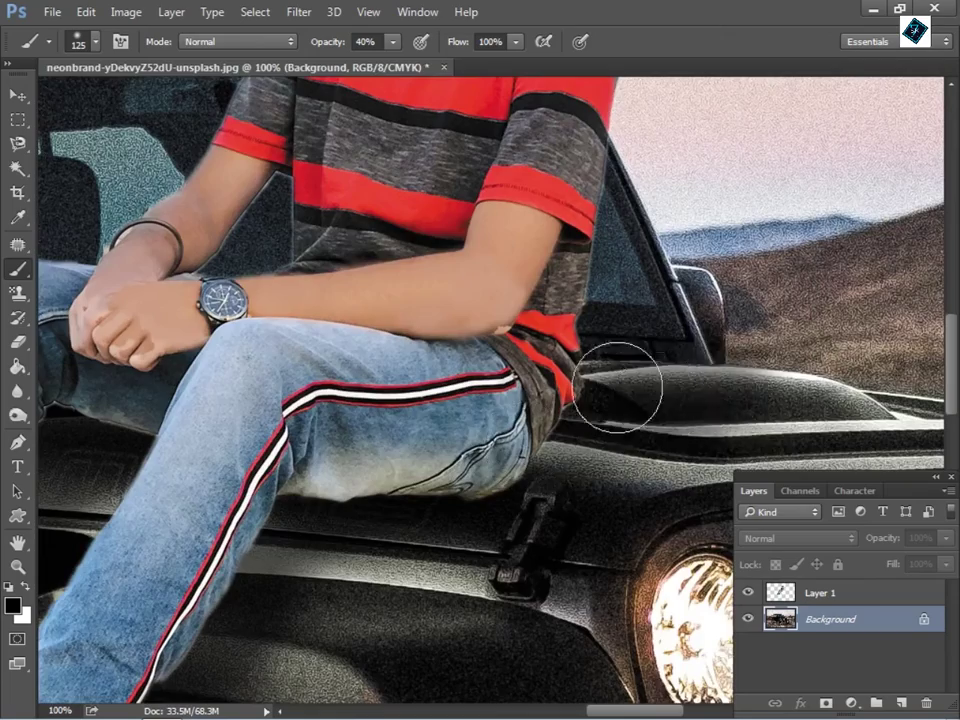
Select the man's layer and commit a Free Transform on it
key(ctrl+minus)
key(ctrl+minus)
key(ctrl+minus)
key(ctrl+minus)
key(ctrl+minus)
key(ctrl+minus)
key(ctrl+plus)
key(ctrl+plus)
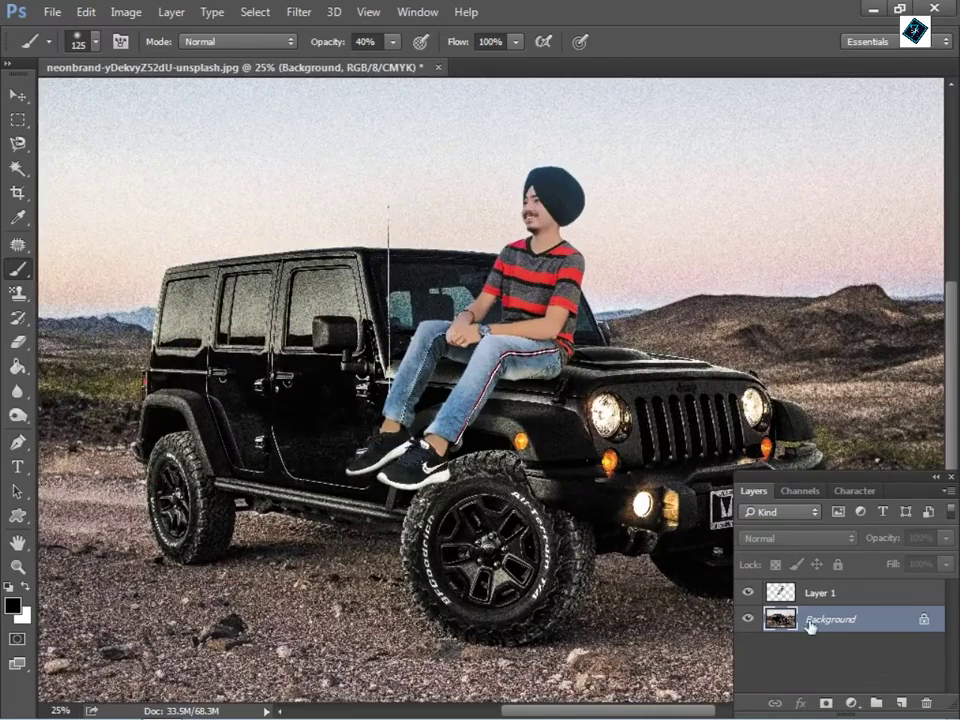
click(818, 594)
key(ctrl+t)
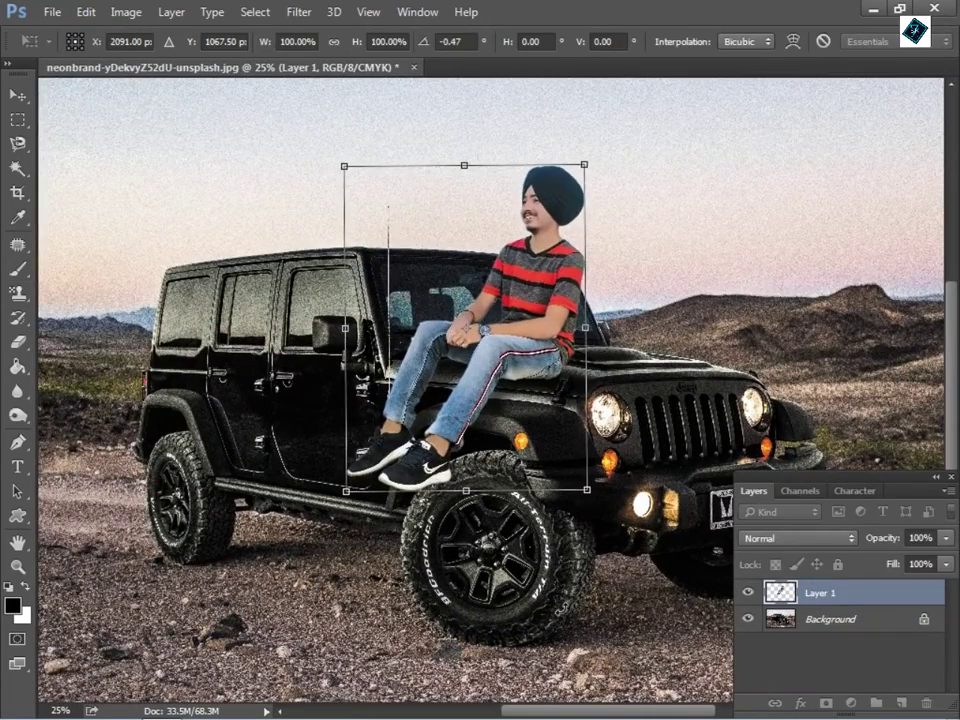
key(Return)
key(ctrl+minus)
key(ctrl+plus)
key(ctrl+plus)
key(ctrl+minus)
Apply Camera Raw to the man with Clarity +48, Whites +15 and Blacks +23
click(299, 12)
click(371, 122)
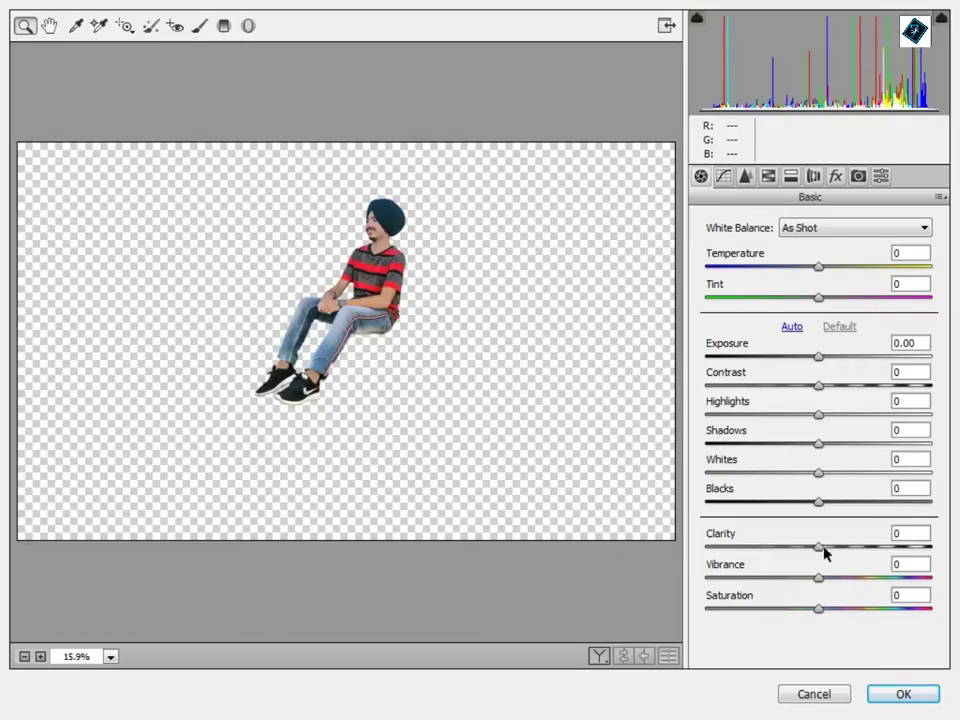
drag(819, 549, 874, 549)
mouse_move(820, 474)
mouse_down()
mouse_move(836, 474)
mouse_move(845, 502)
mouse_up()
click(900, 694)
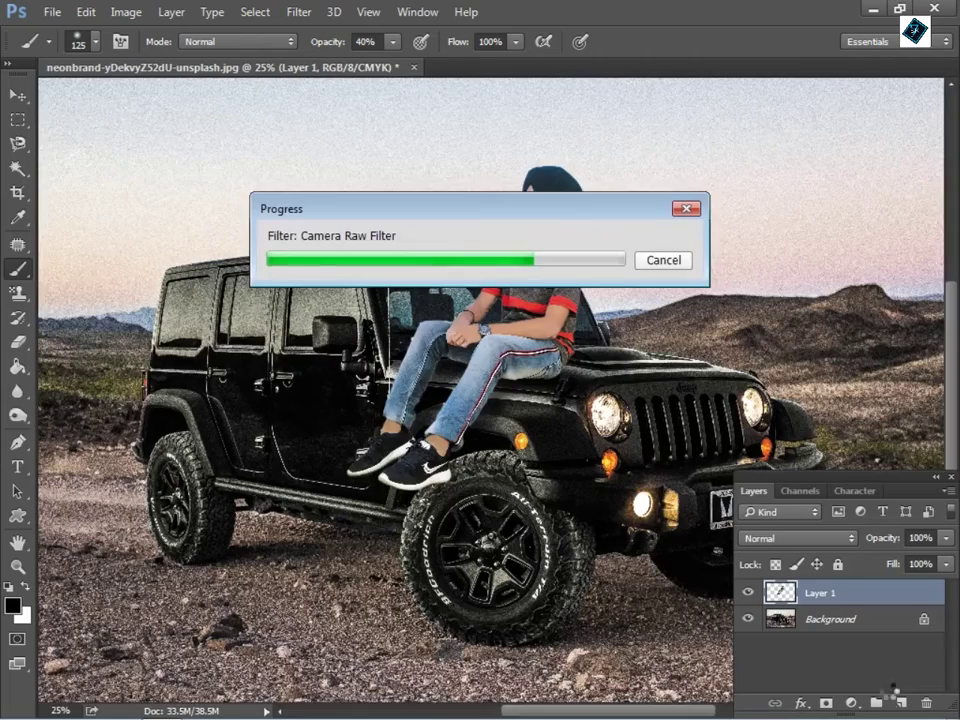
key(ctrl+minus)
key(ctrl+minus)
key(ctrl+plus)
key(ctrl+plus)
key(ctrl+plus)
key(ctrl+plus)
click(299, 12)
click(838, 620)
key(ctrl+minus)
key(ctrl+minus)
key(ctrl+minus)
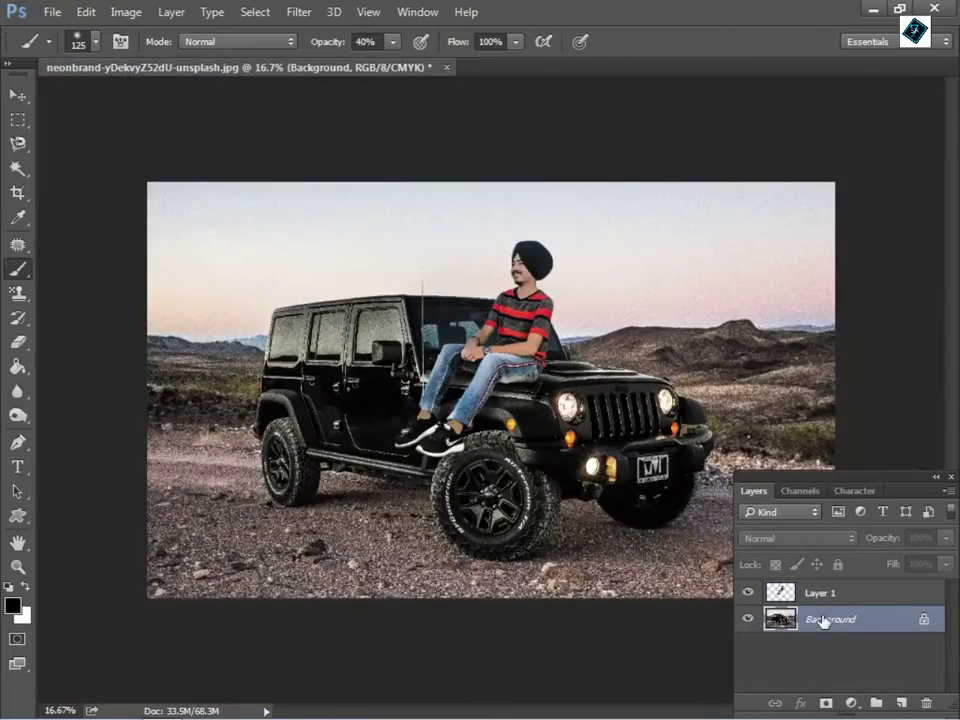
Try the AVC-Moody Cro-Pro Matt, Matt Blue and Matt Black presets on the background
click(299, 12)
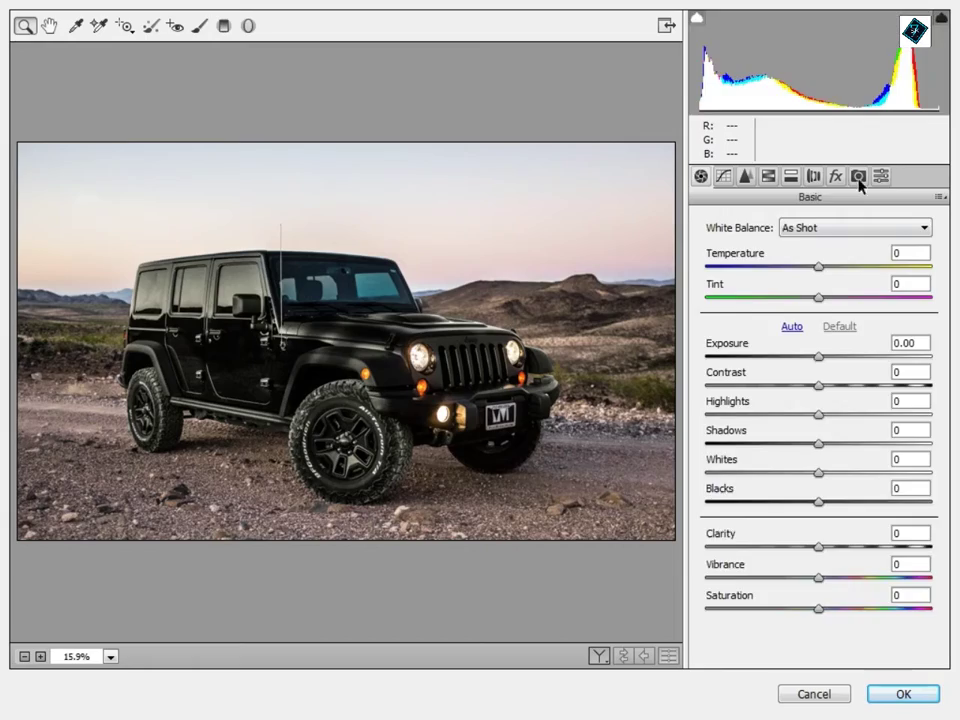
click(858, 177)
scroll(780, 440, down, 5)
click(790, 430)
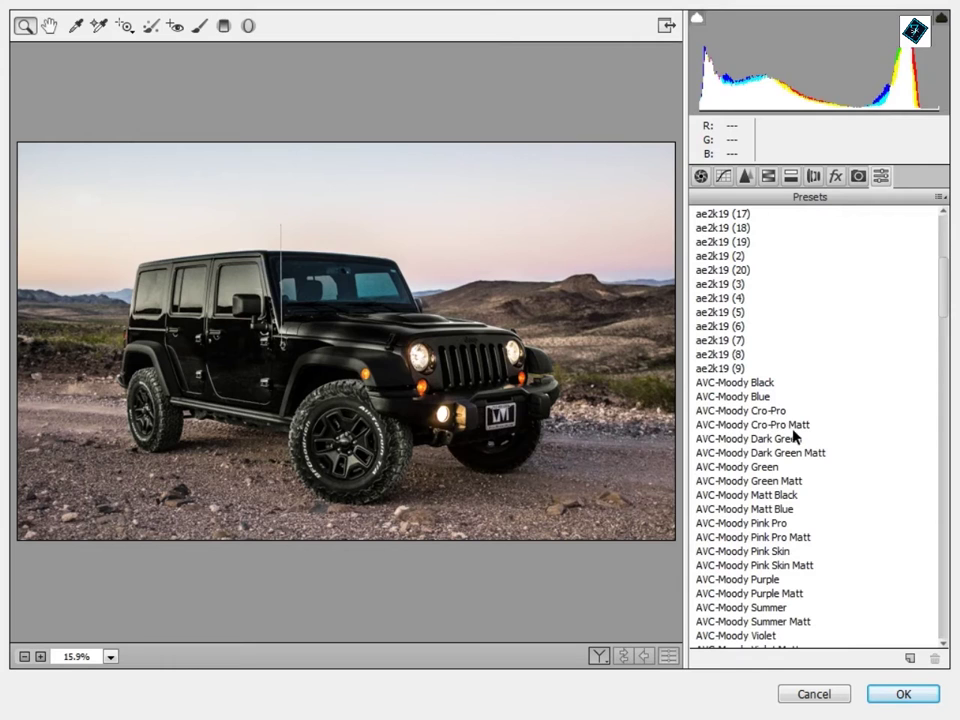
click(760, 425)
click(770, 509)
click(785, 496)
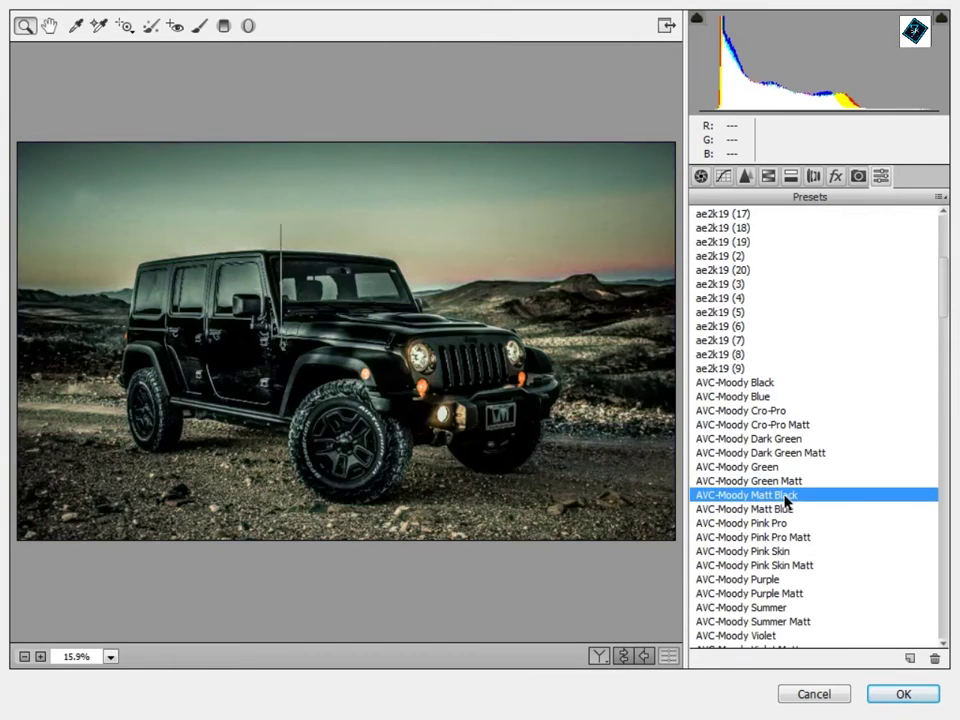
Settle on AVC-Moody Cro-Pro Matt with Clarity at +38 and apply it
click(701, 176)
drag(872, 547, 920, 565)
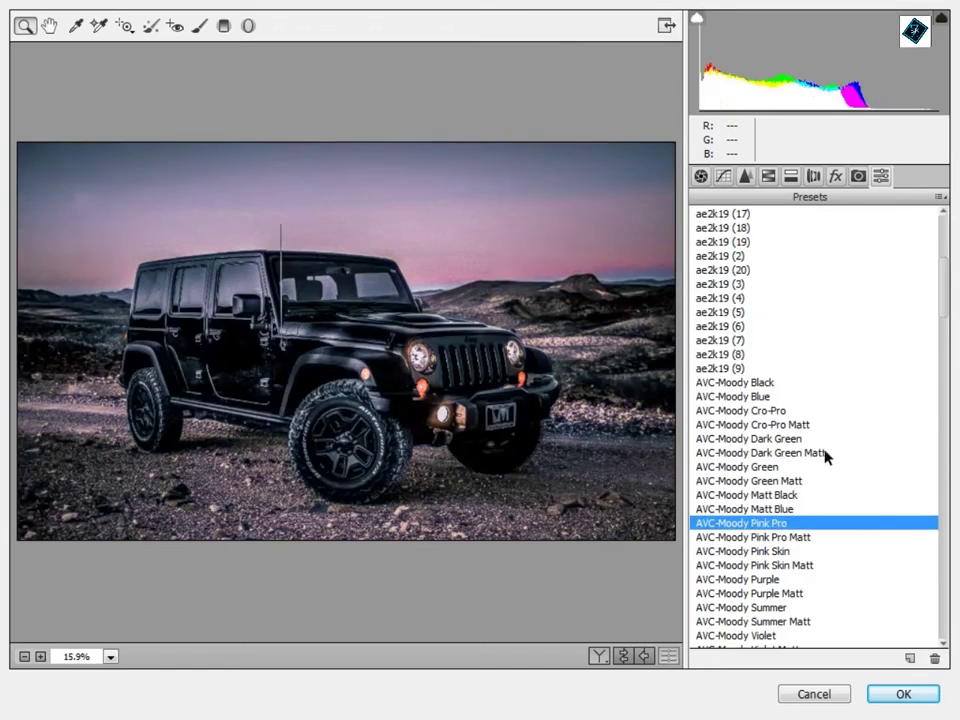
click(760, 425)
click(701, 176)
click(862, 548)
click(905, 697)
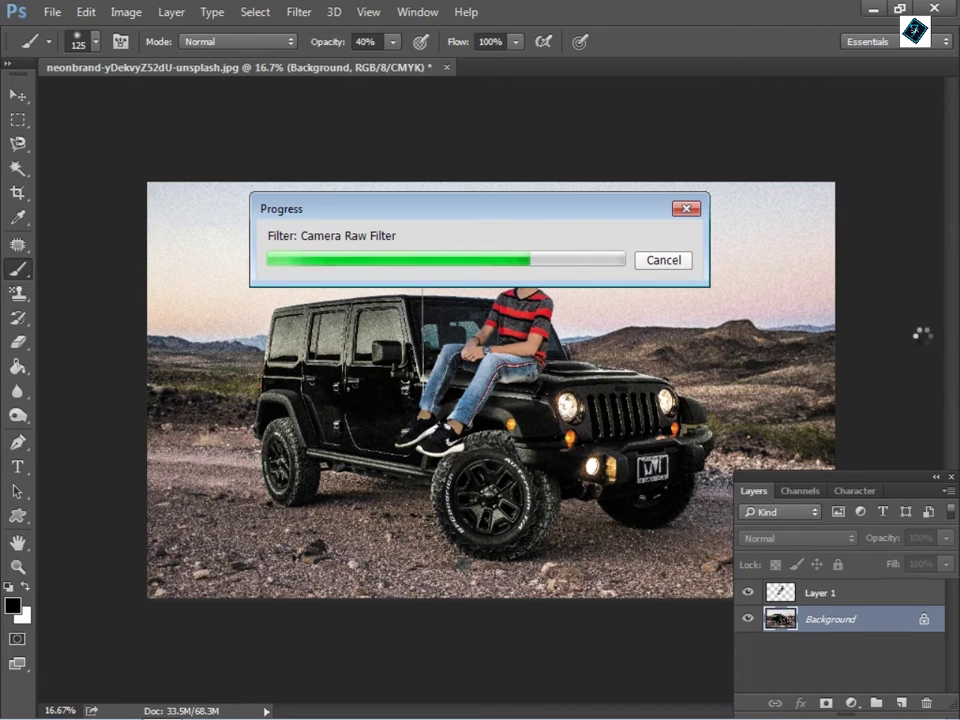
Apply the AVC-Moody Cro-Pro Matt preset to the man's layer in Camera Raw
click(840, 593)
click(299, 12)
click(343, 120)
click(880, 176)
scroll(789, 512, down, 2)
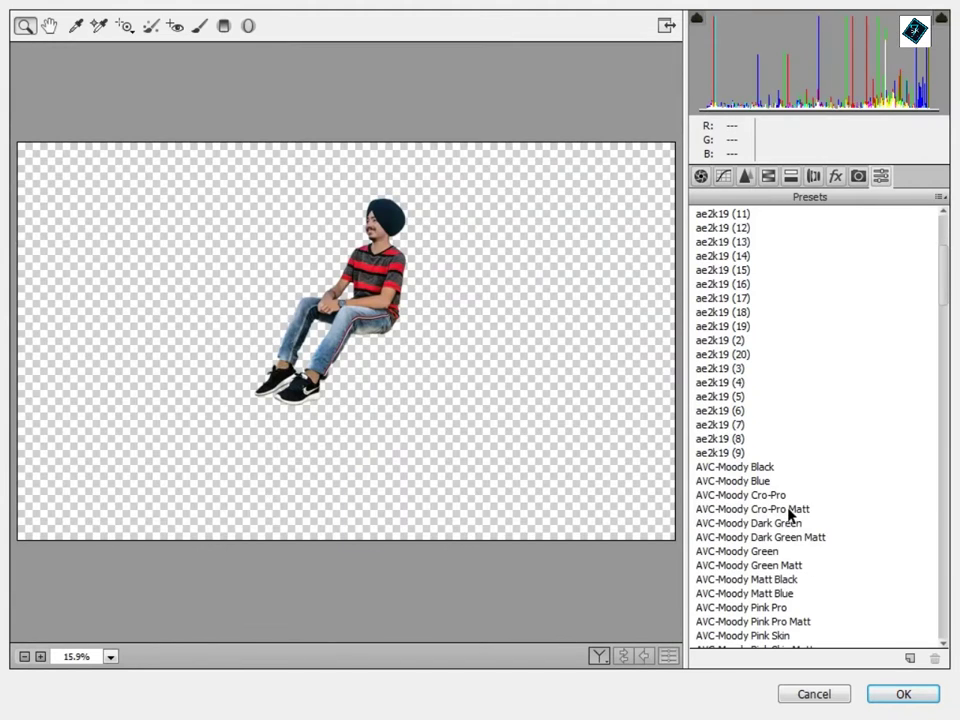
click(793, 509)
Fine-tune the man to Highlights +20, Shadows +24, Blacks -45, Clarity +14 and apply
click(701, 177)
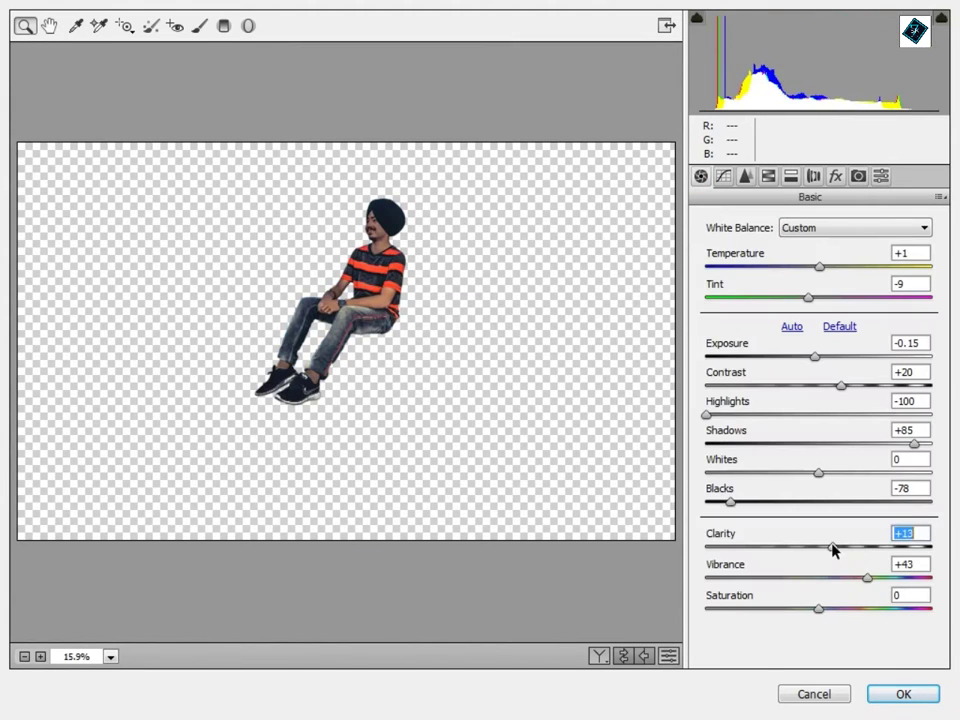
drag(706, 414, 840, 414)
drag(913, 443, 846, 443)
drag(730, 502, 768, 502)
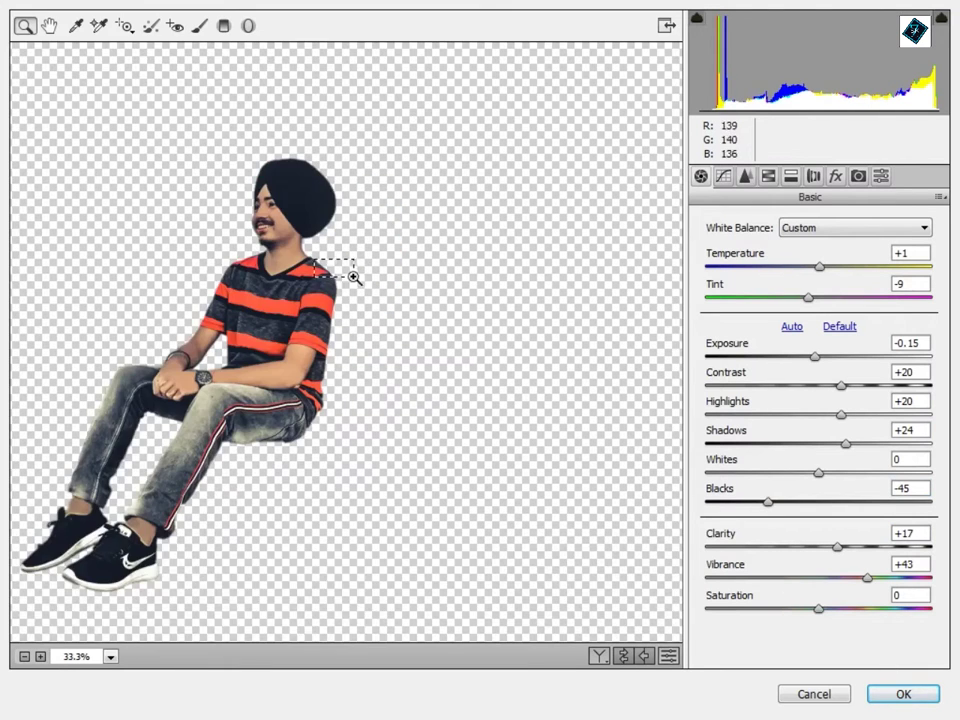
drag(321, 253, 357, 275)
click(903, 694)
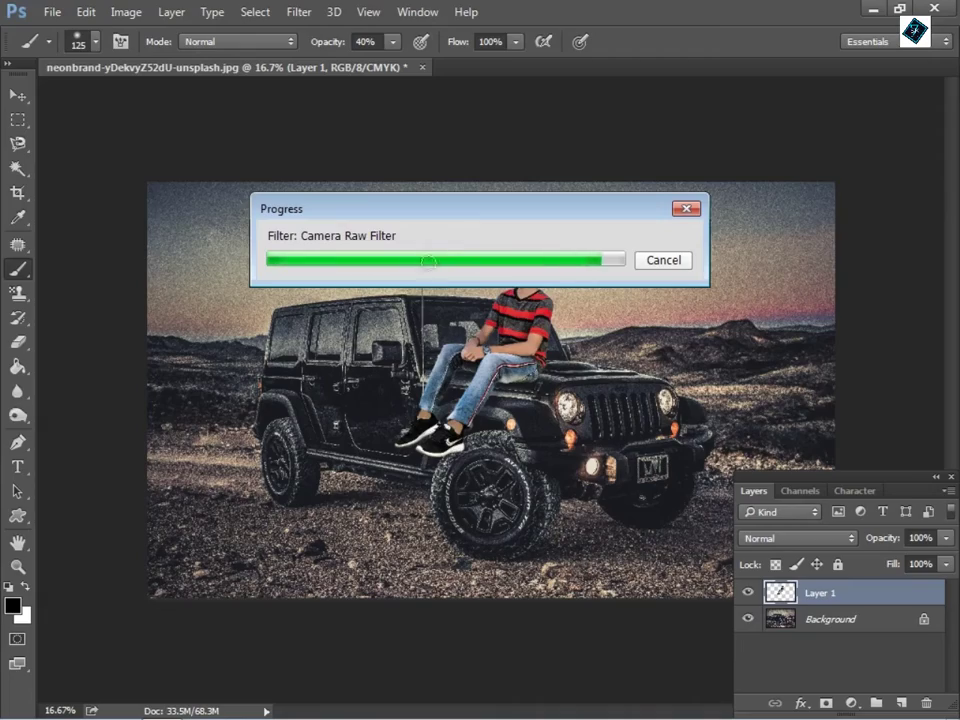
Merge the man's layer into the background with Ctrl+E
scroll(707, 381, up, 1)
scroll(707, 381, down, 1)
scroll(710, 386, down, 1)
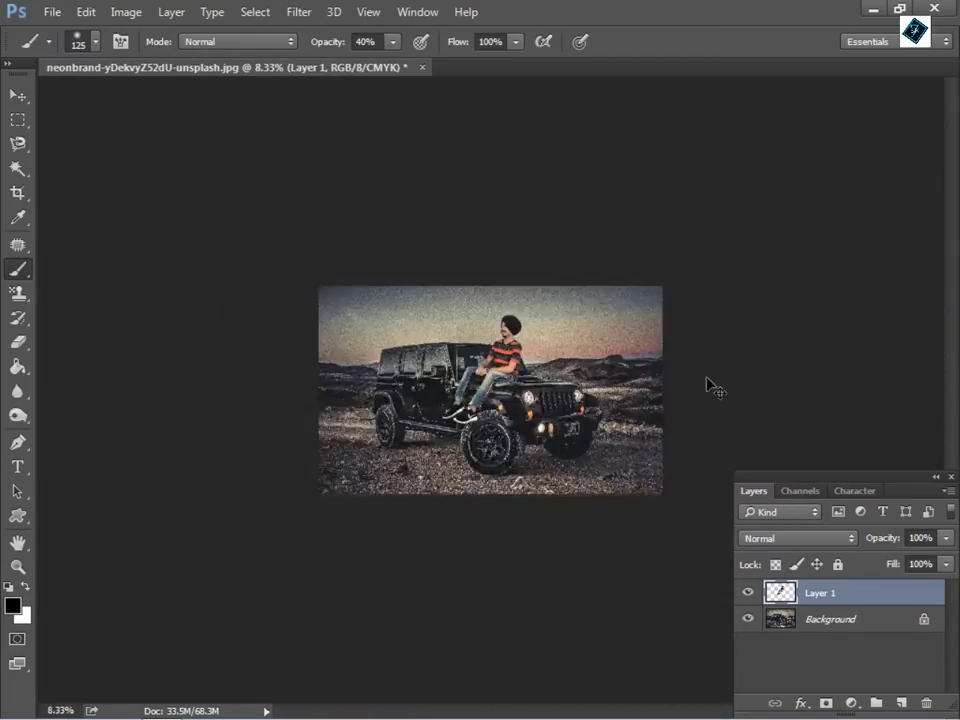
scroll(707, 386, up, 3)
scroll(707, 386, up, 2)
scroll(707, 386, down, 1)
scroll(707, 386, down, 2)
click(297, 12)
key(ctrl+e)
In the Camera Raw Filter, shape the tone curve with darks +37 and shadows -16
click(297, 12)
click(330, 120)
click(723, 177)
mouse_move(818, 545)
mouse_down()
mouse_move(831, 545)
mouse_move(793, 576)
mouse_move(828, 574)
mouse_move(801, 603)
mouse_up()
drag(828, 574, 859, 574)
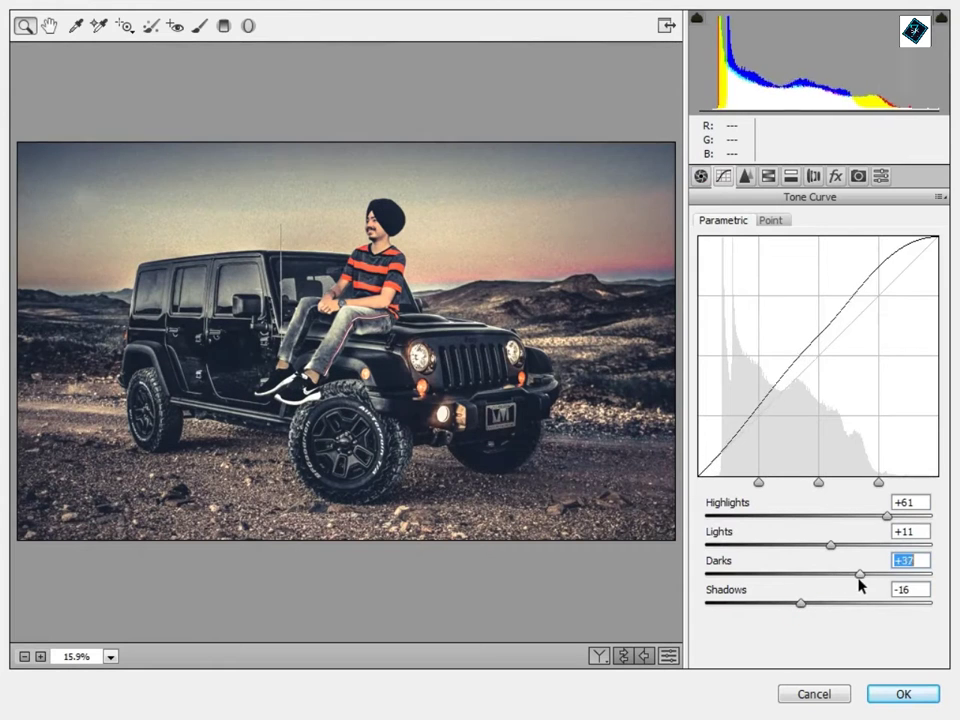
Add HSL hue shifts, split toning, and a dark rounded vignette around -42
click(768, 177)
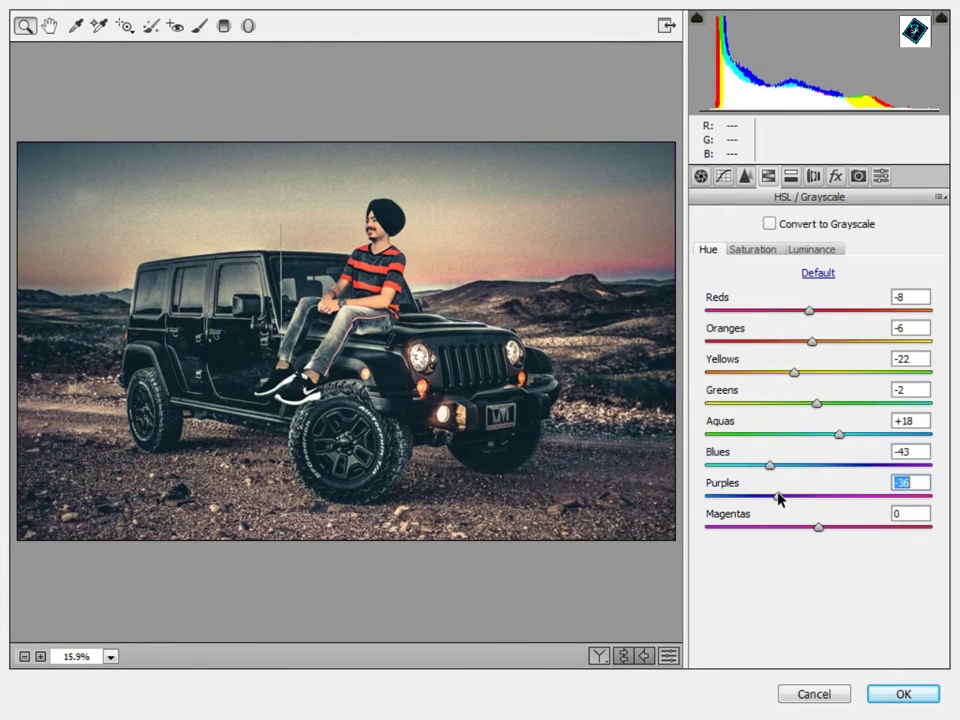
click(790, 177)
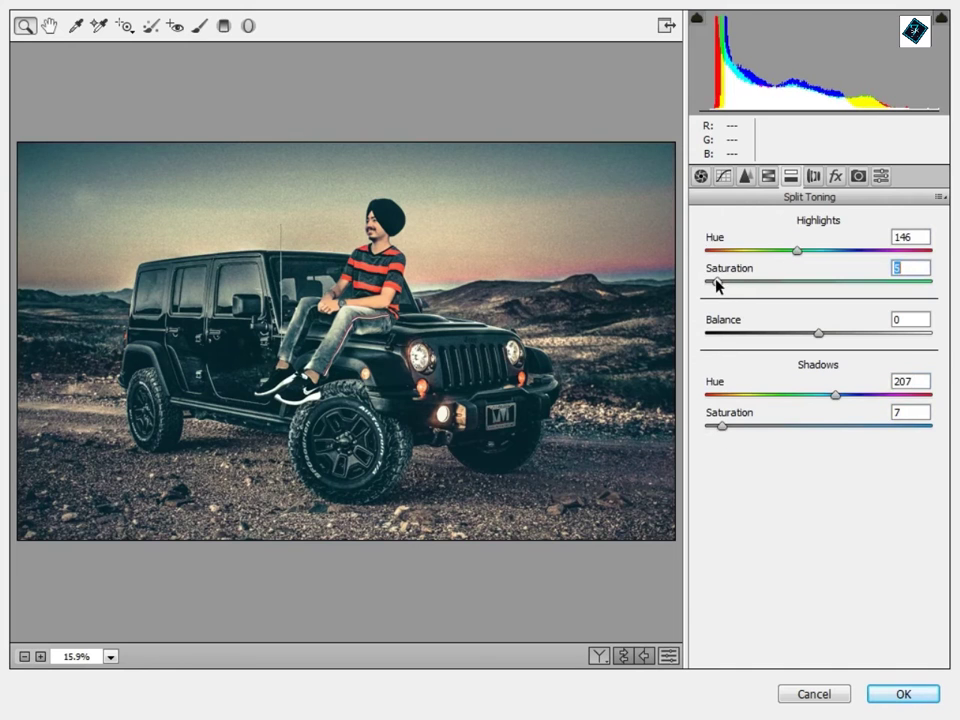
click(836, 176)
drag(818, 485, 796, 485)
drag(818, 547, 800, 561)
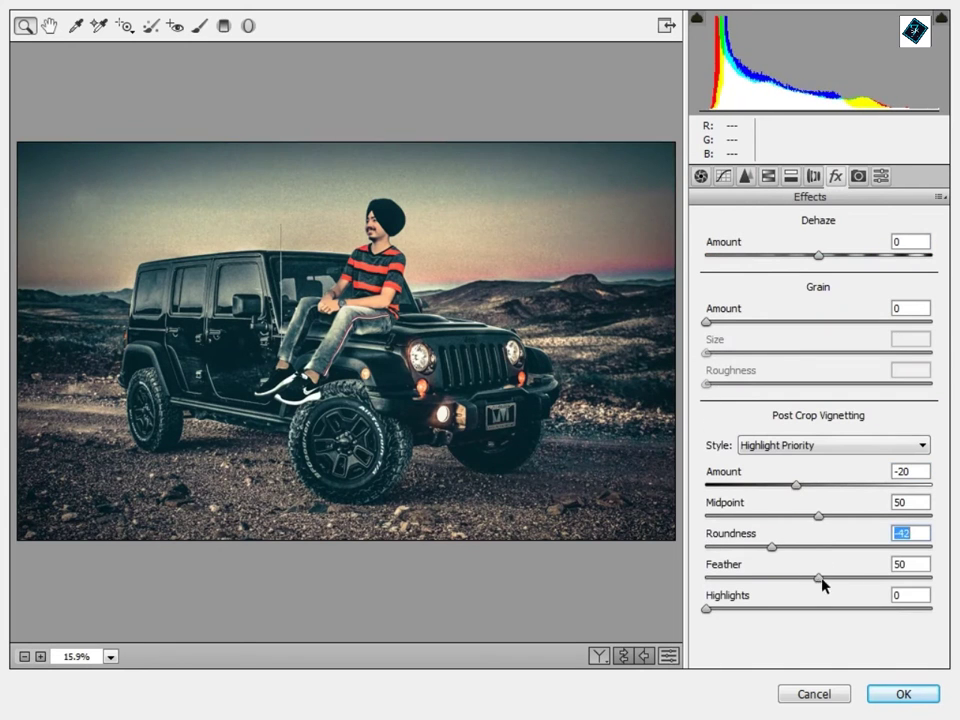
drag(796, 485, 782, 491)
Keep temperature at 0, raise Clarity to +57, and apply the Camera Raw grade
click(700, 176)
mouse_move(818, 268)
mouse_down()
mouse_move(810, 278)
mouse_move(819, 274)
mouse_up()
click(880, 176)
click(836, 176)
click(700, 176)
mouse_move(818, 547)
mouse_down()
mouse_move(836, 555)
mouse_move(881, 548)
mouse_up()
click(903, 694)
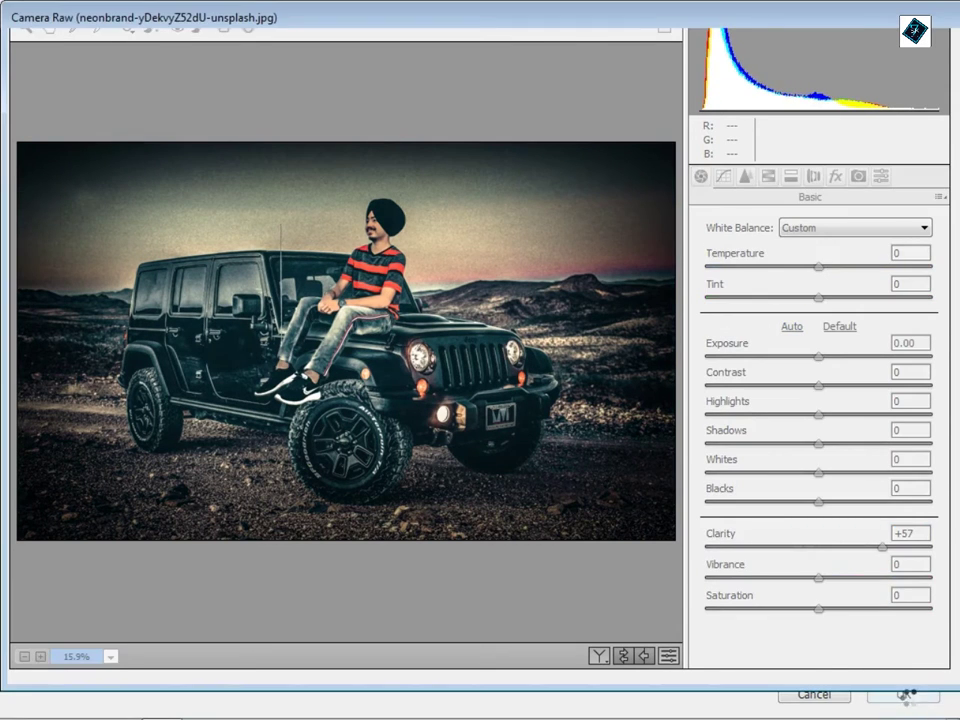